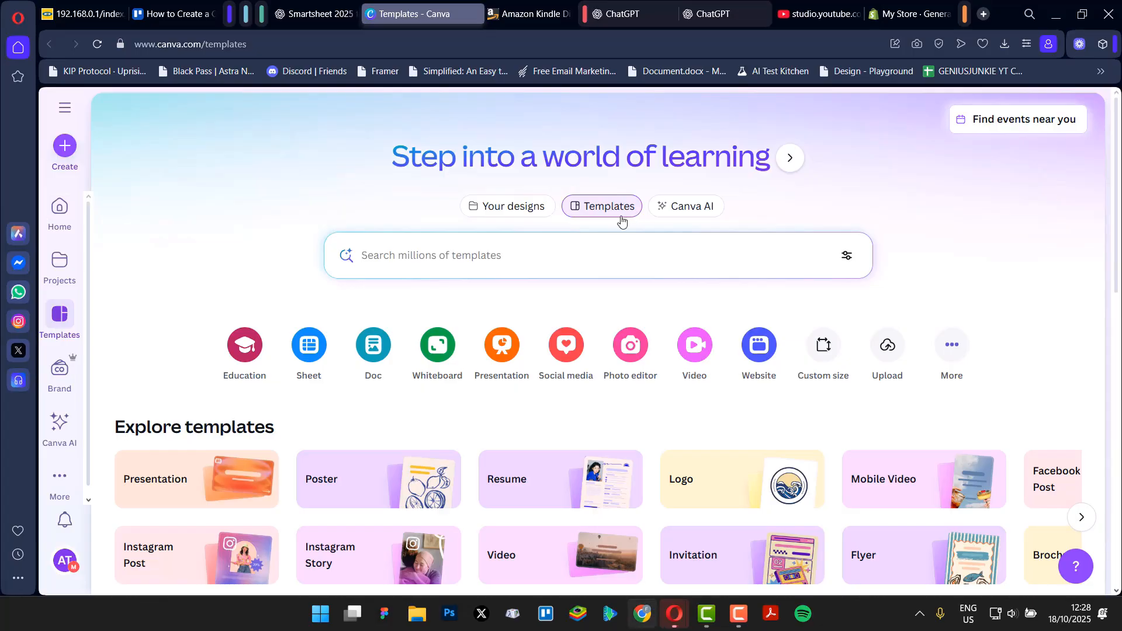
Search the Canva templates for "coloring book for kids".
click(485, 256)
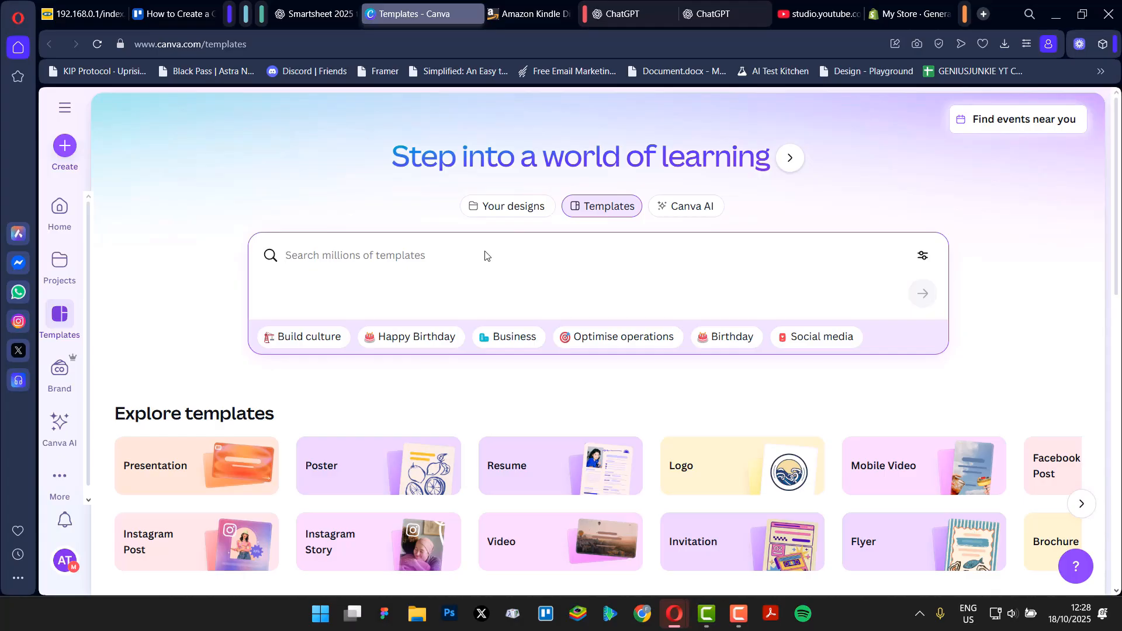
text(co)
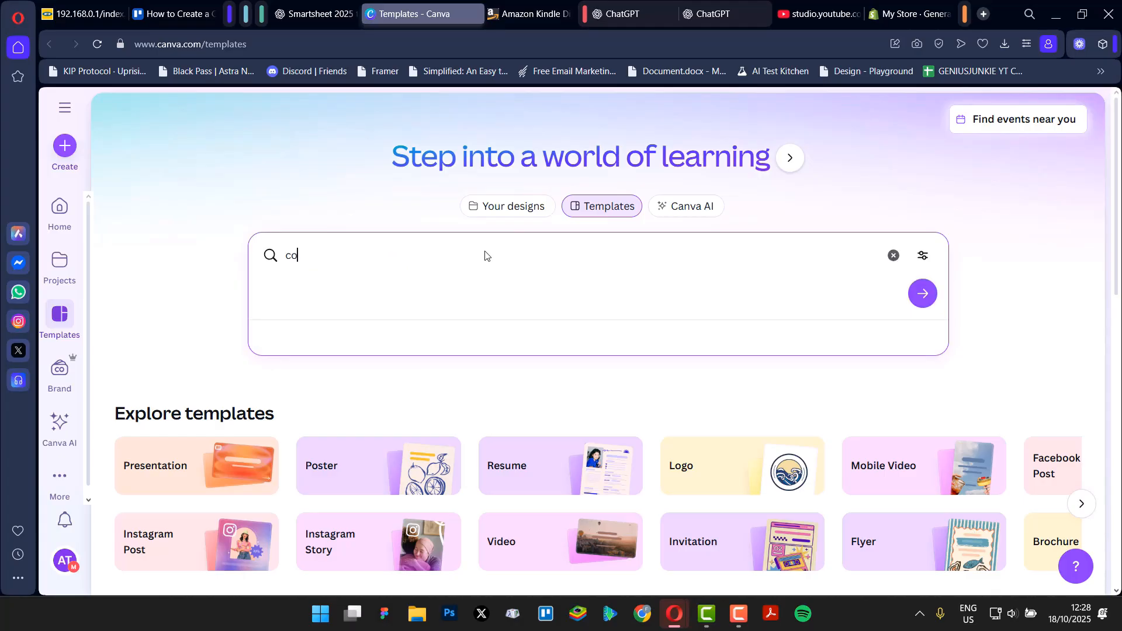
text(lor)
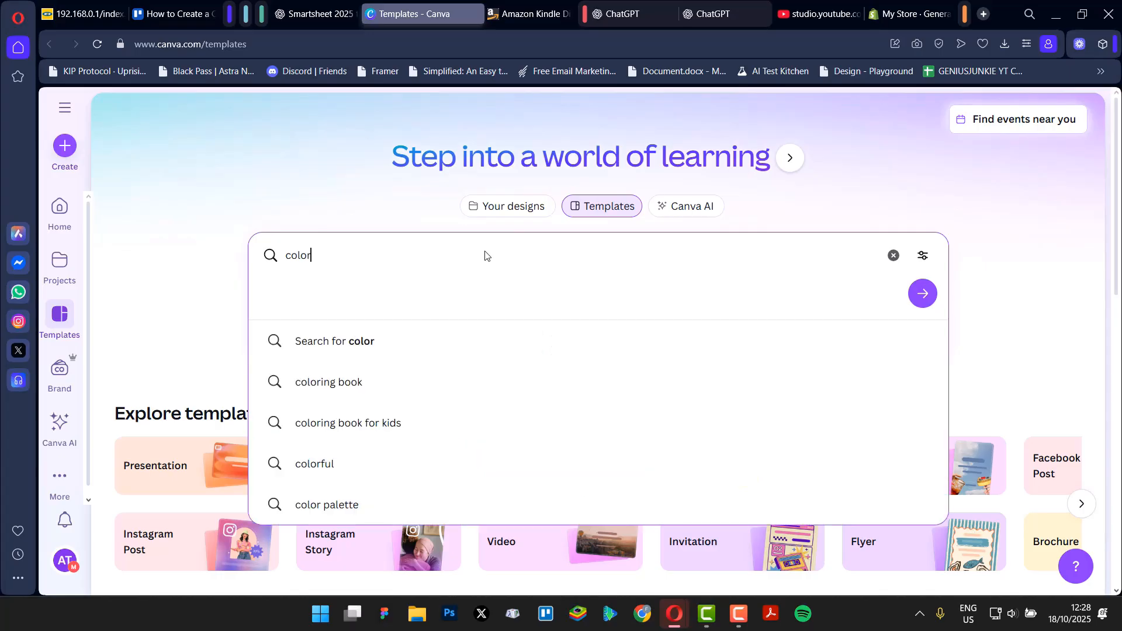
text(ing book)
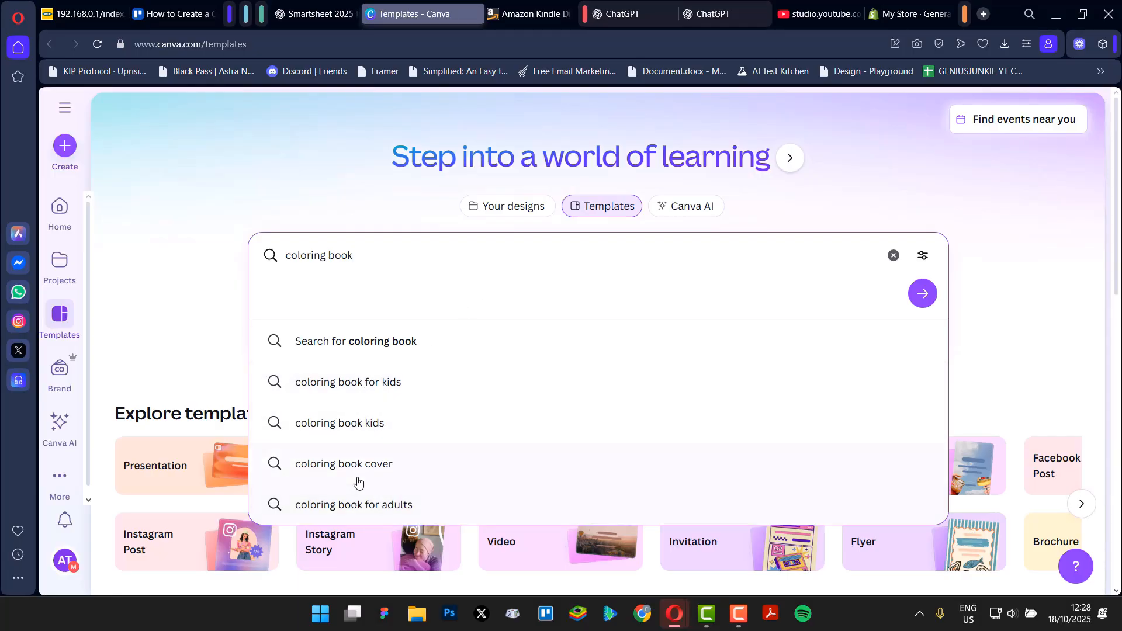
click(402, 382)
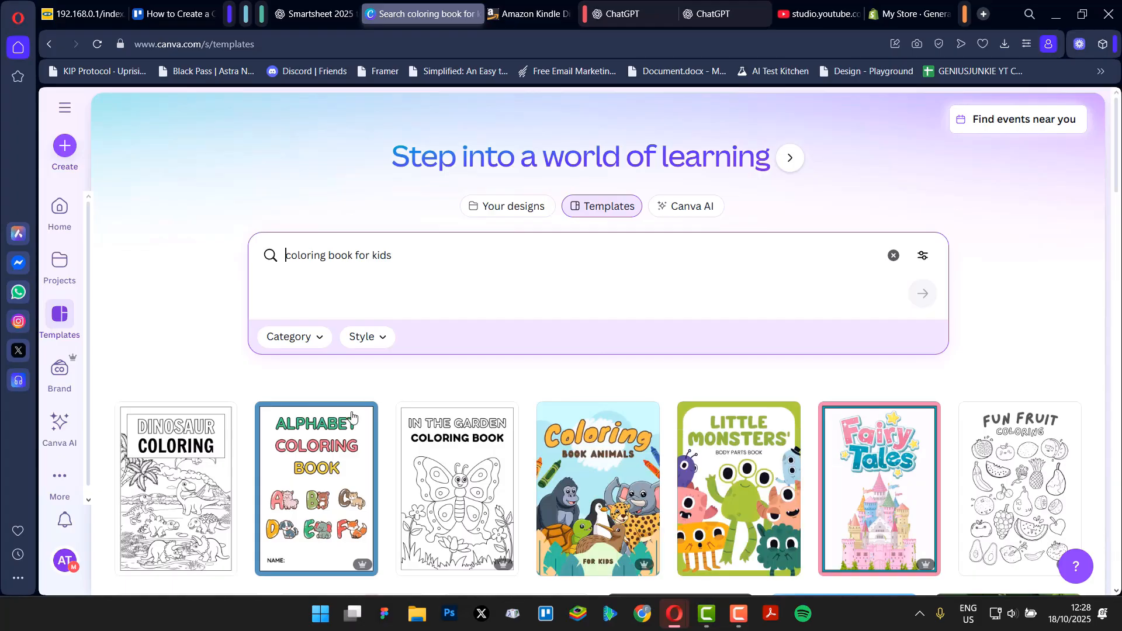
Find the White Simple Fruits Coloring Book Worksheet template among the results and open it for customising.
scroll(318, 456, down, 1)
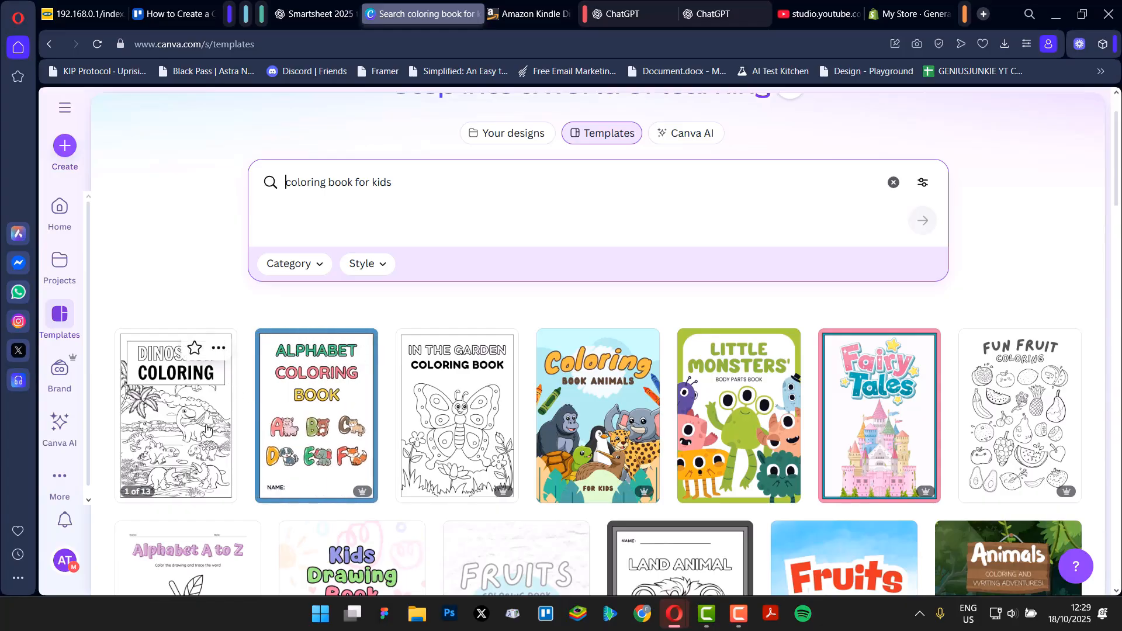
scroll(365, 487, down, 1)
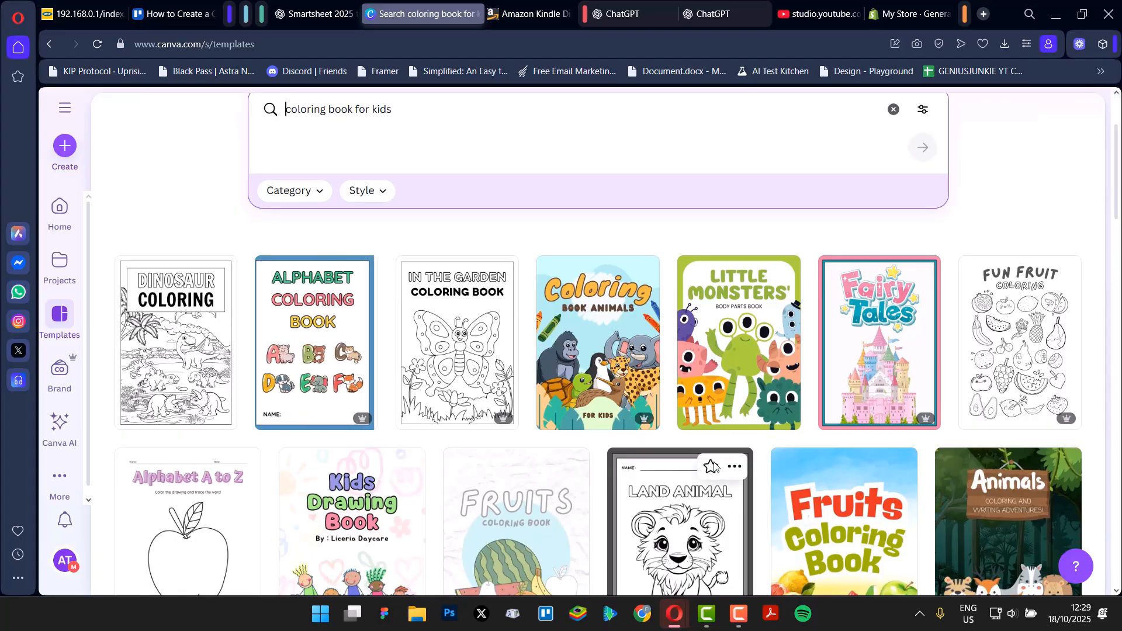
mouse_move(365, 425)
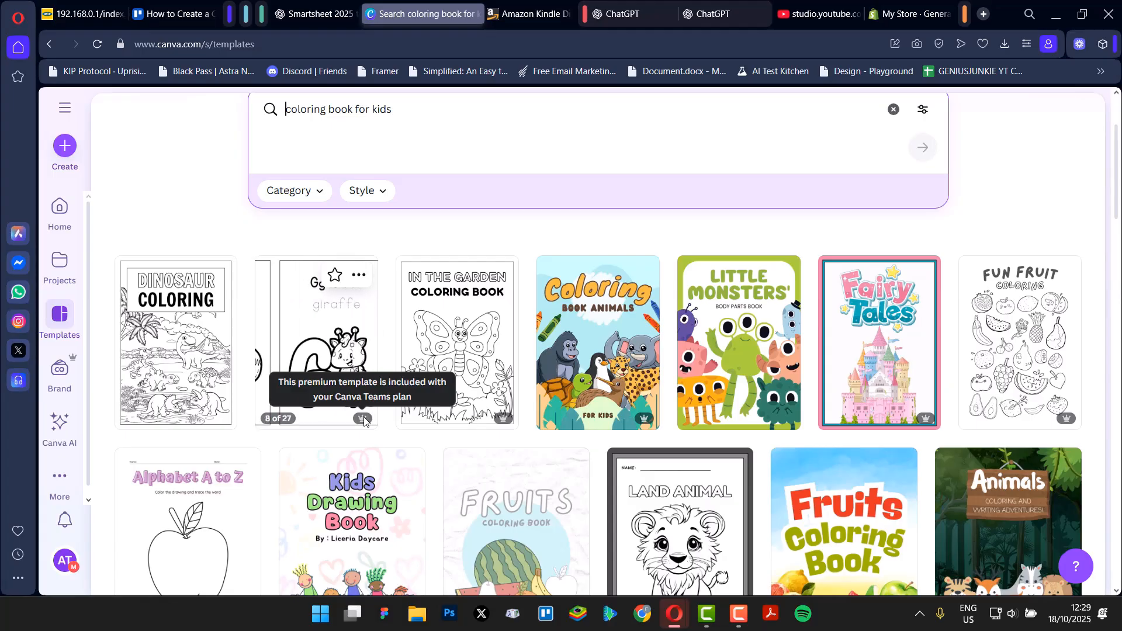
scroll(419, 466, down, 3)
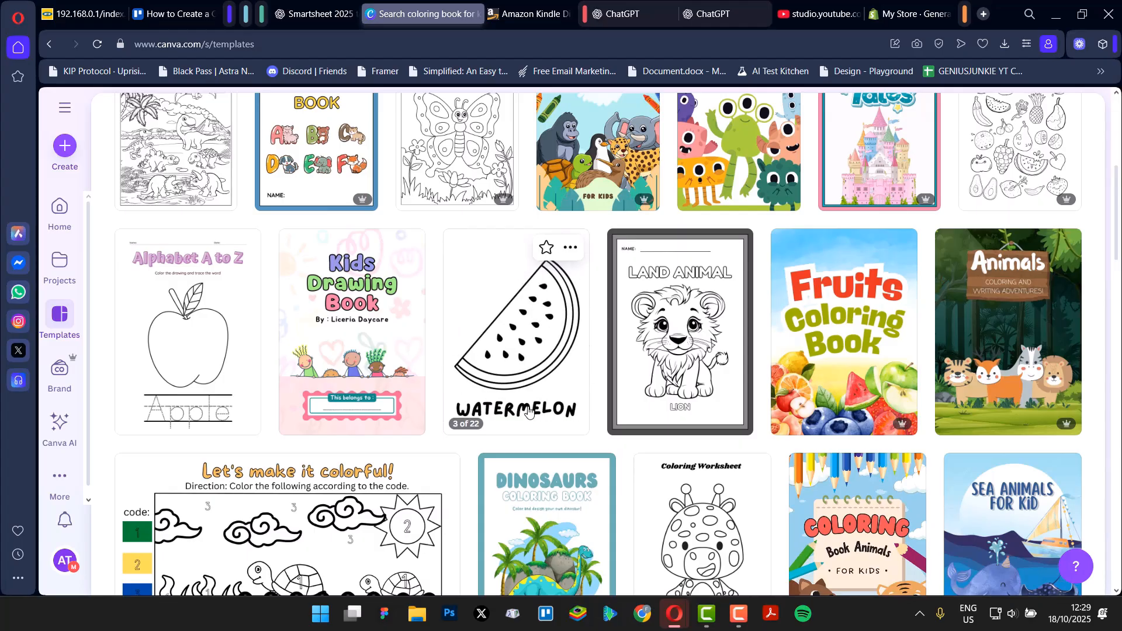
click(524, 386)
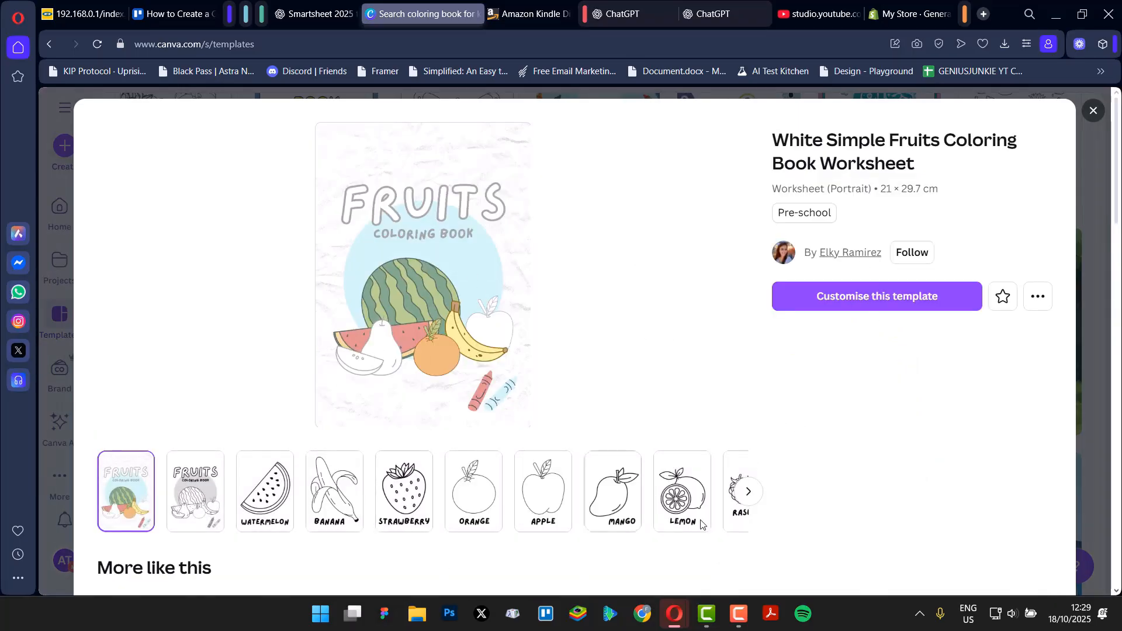
click(880, 296)
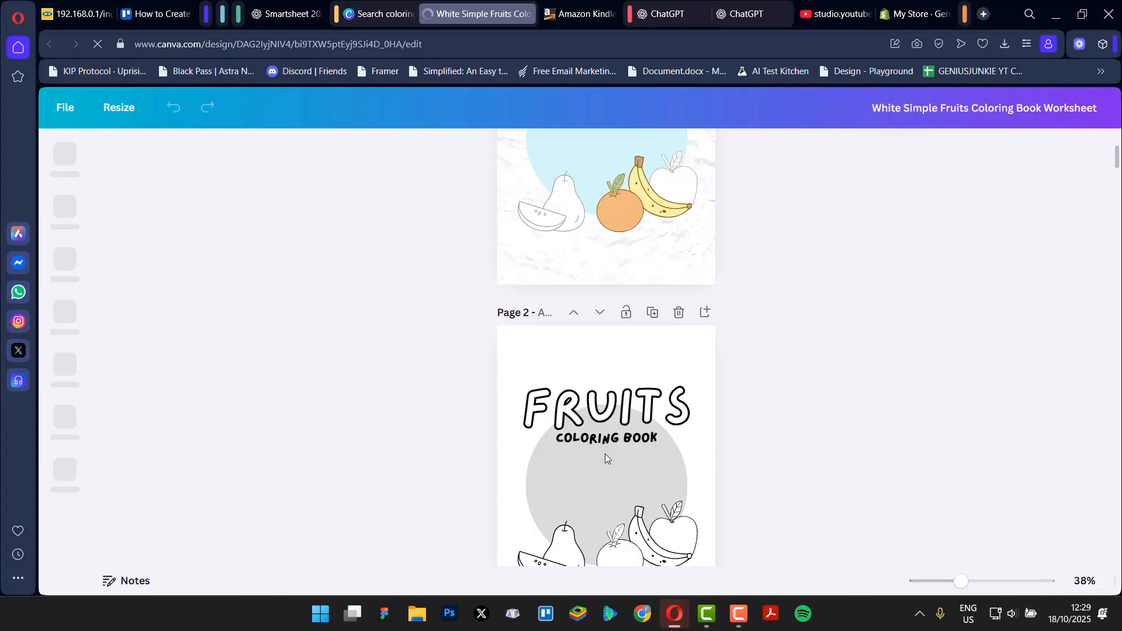
Change the background of the Fruits cover page to the document colour Pastel red (#e1948f).
scroll(585, 465, up, 3)
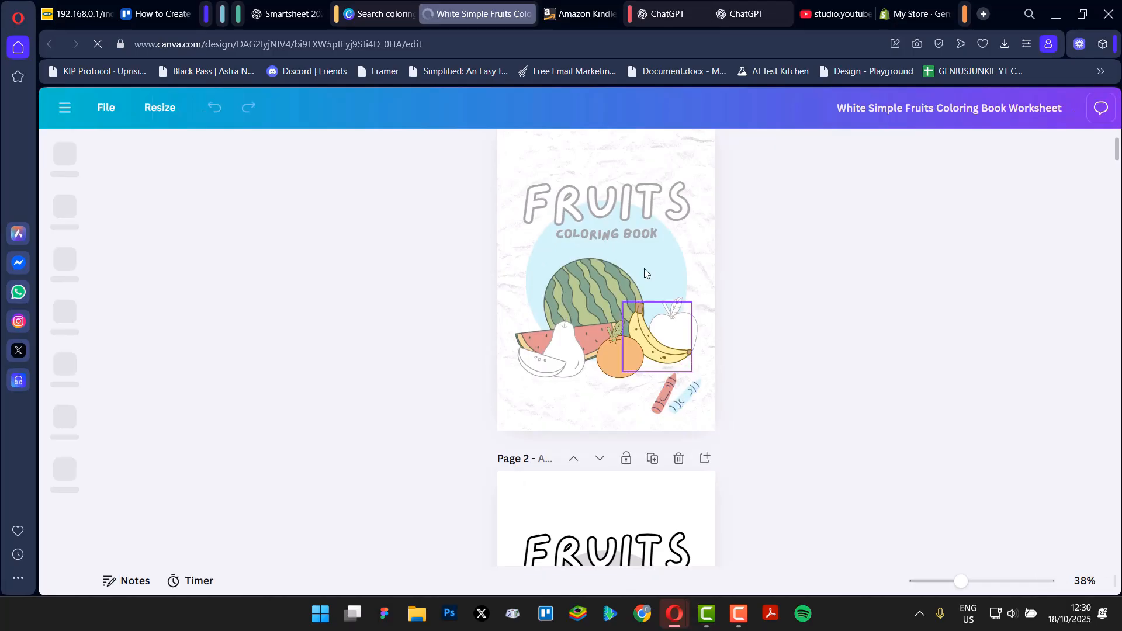
scroll(637, 309, up, 2)
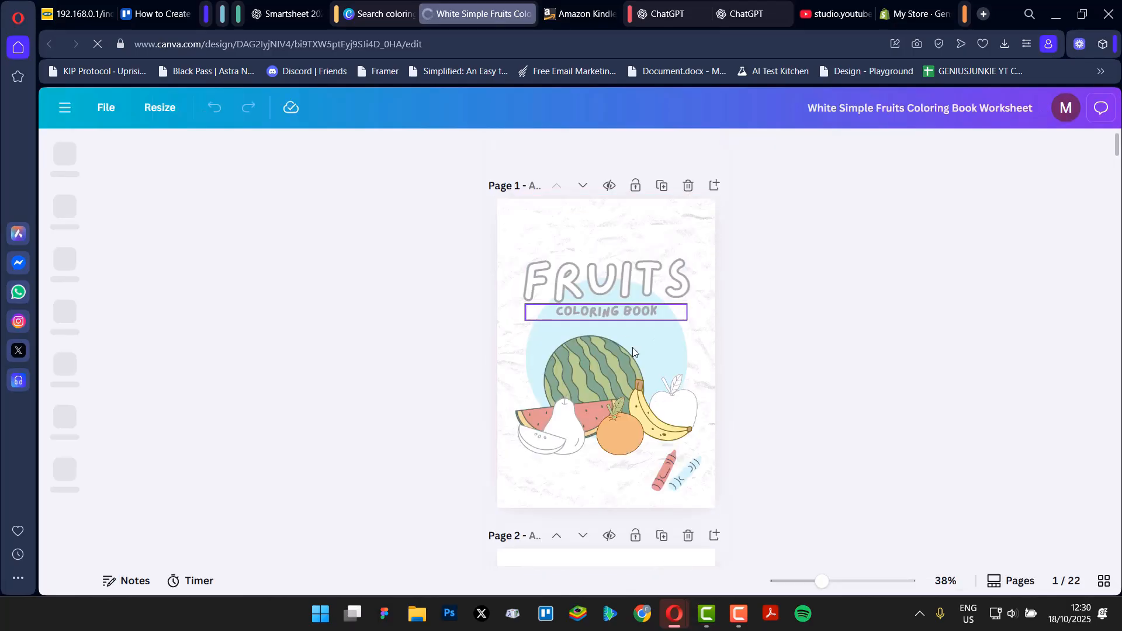
click(622, 237)
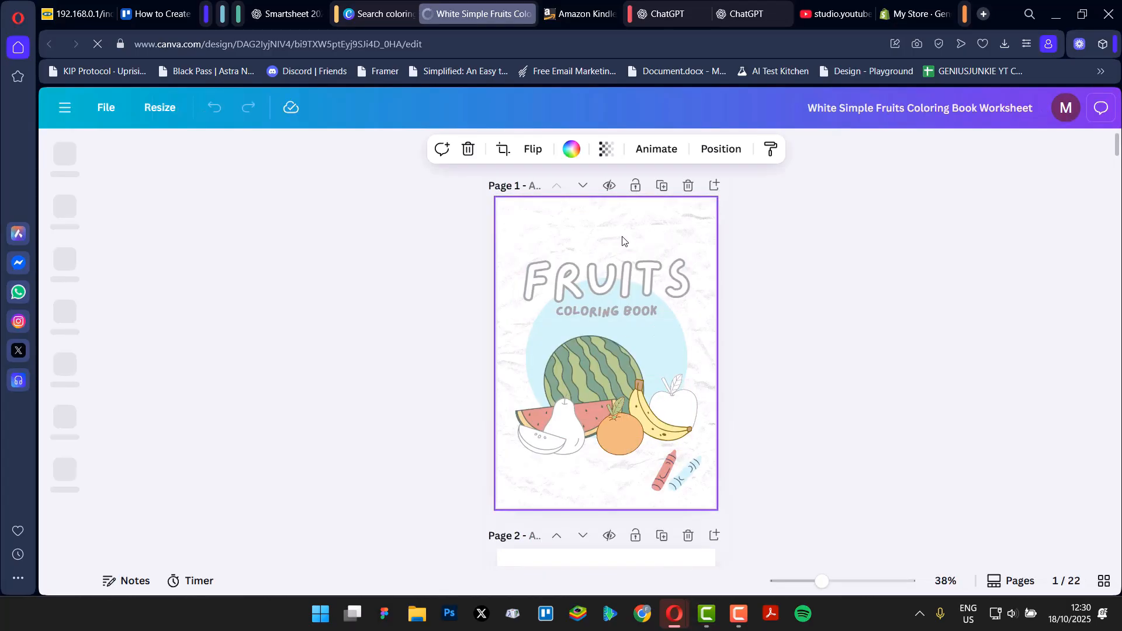
click(571, 149)
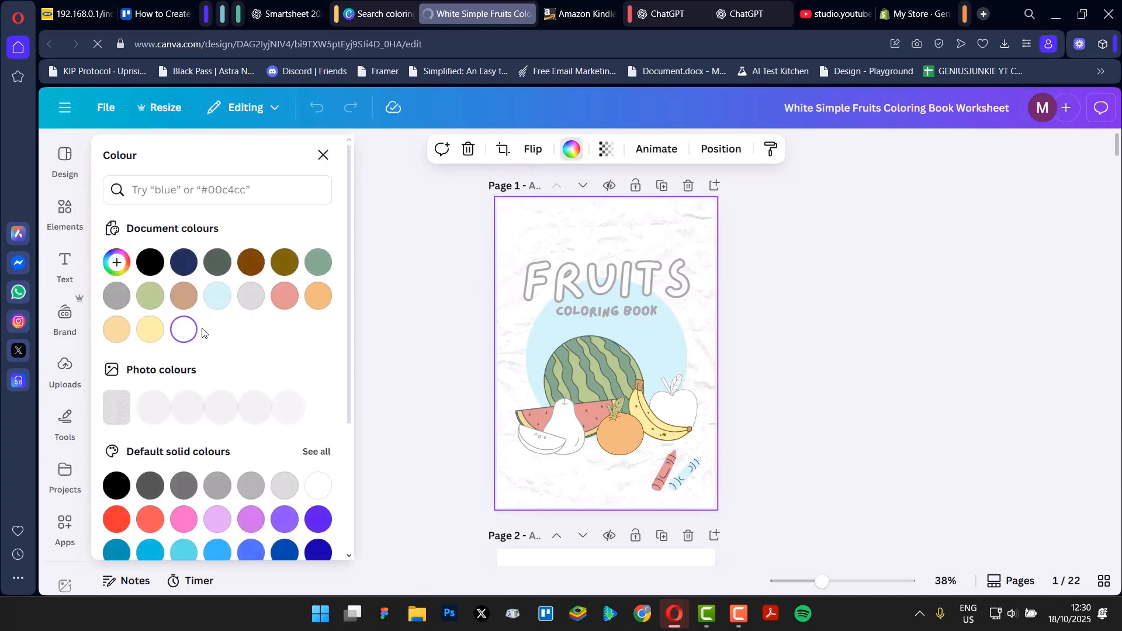
click(184, 262)
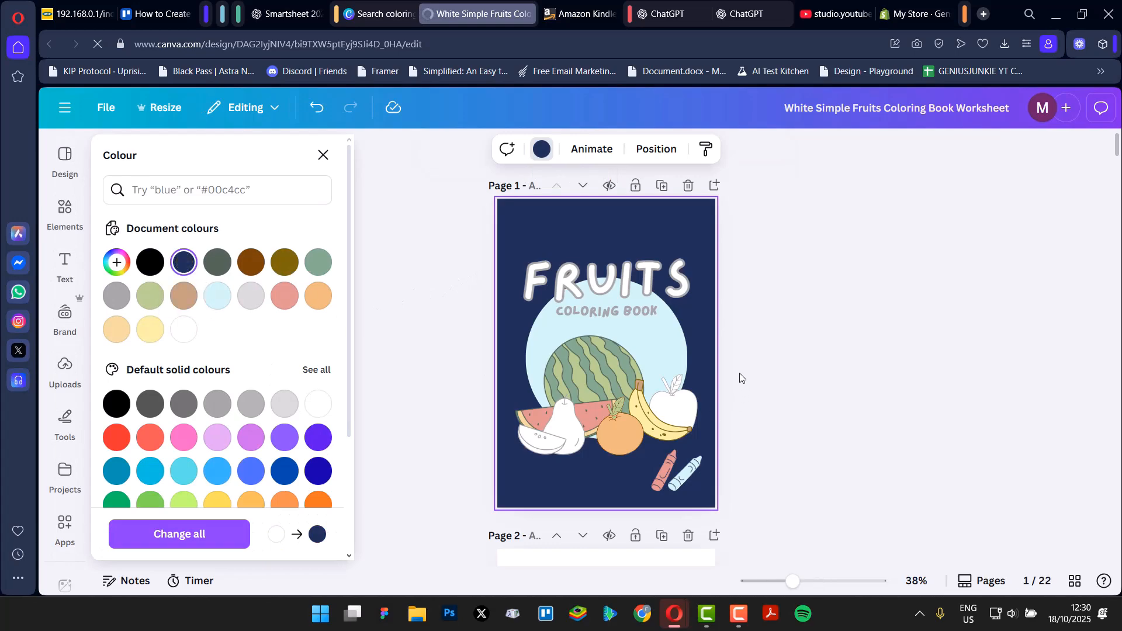
click(290, 264)
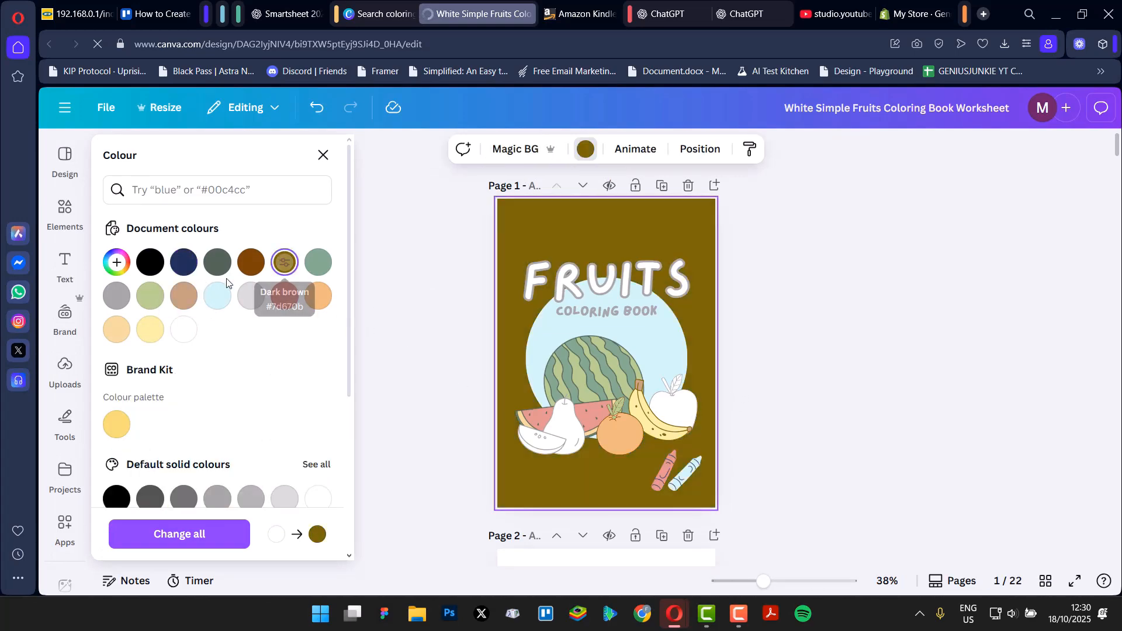
click(181, 299)
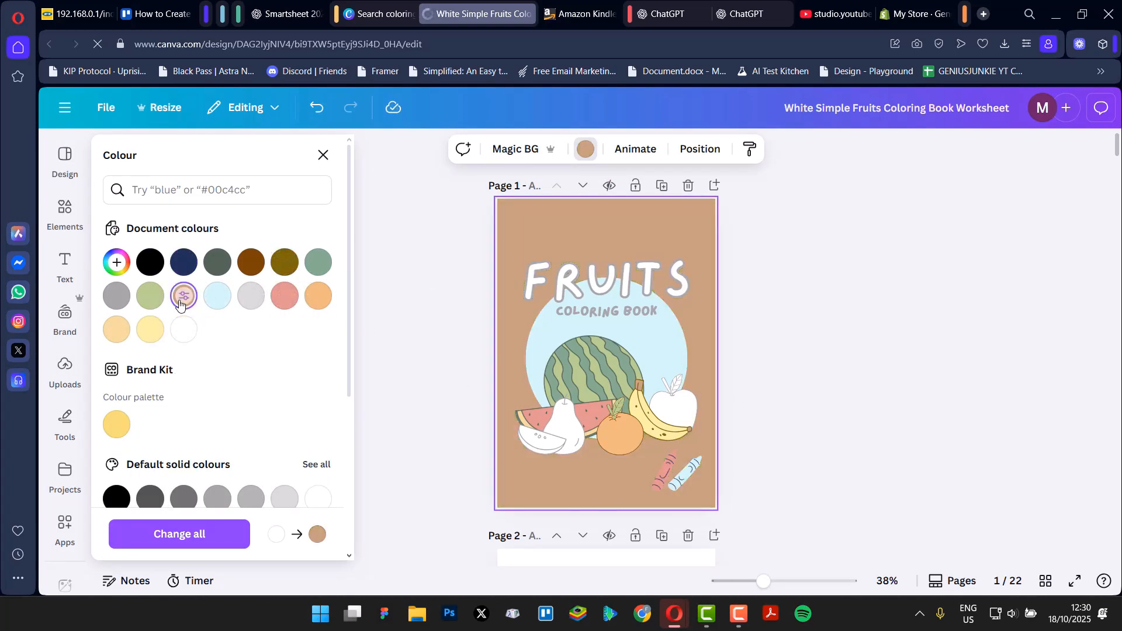
click(150, 329)
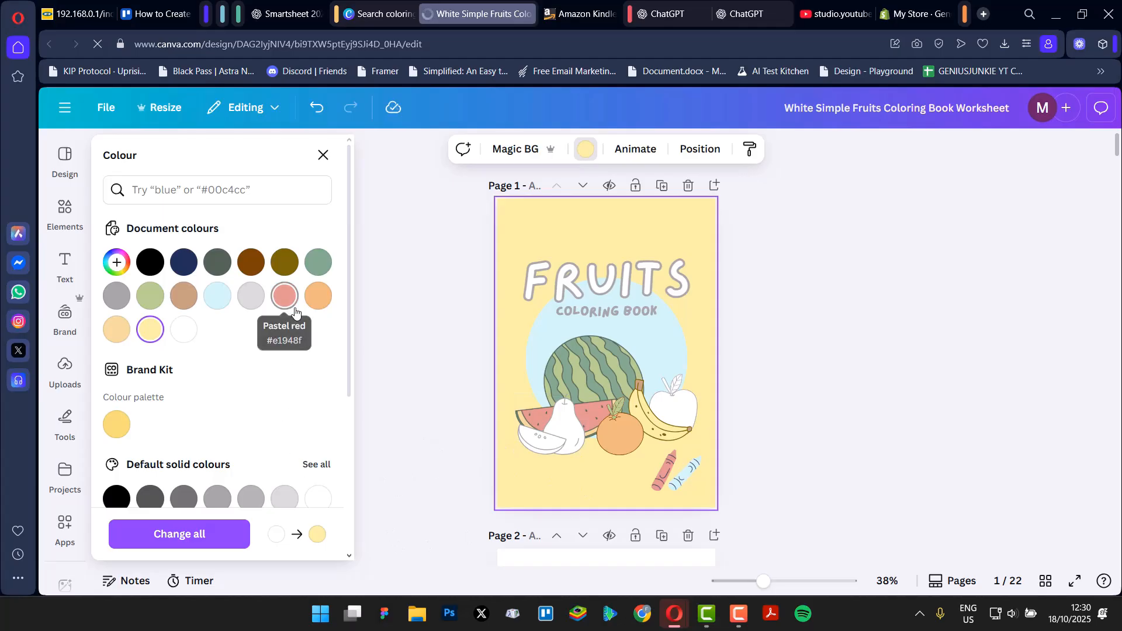
click(285, 296)
click(893, 405)
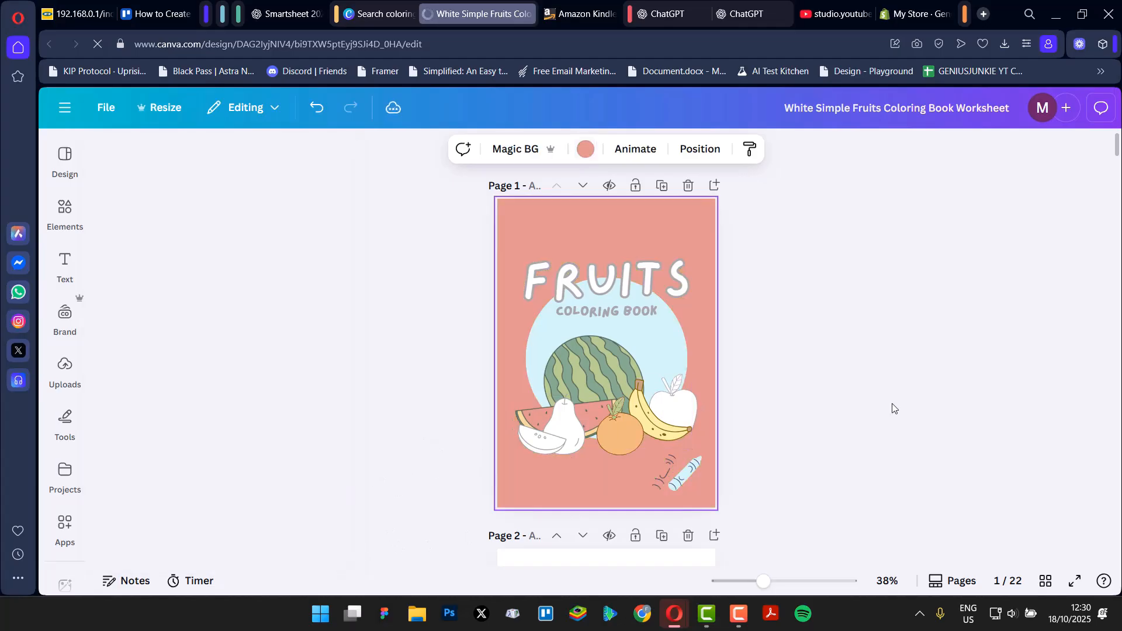
Review the coloring pages and add a blank page after the final banana page.
scroll(818, 419, down, 12)
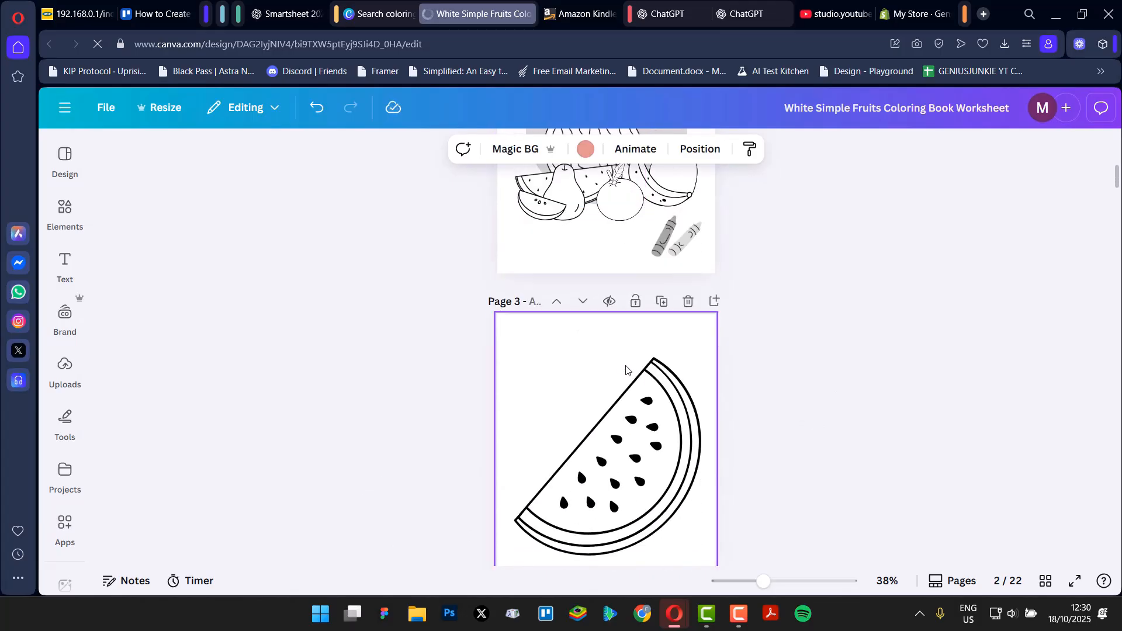
scroll(679, 367, down, 5)
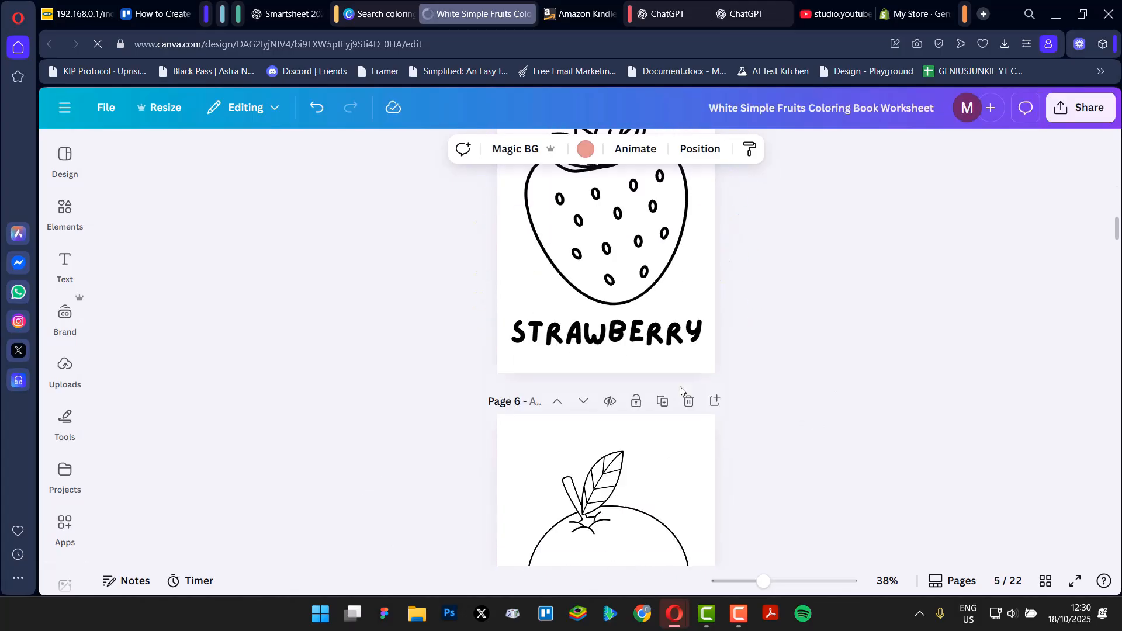
scroll(680, 391, up, 15)
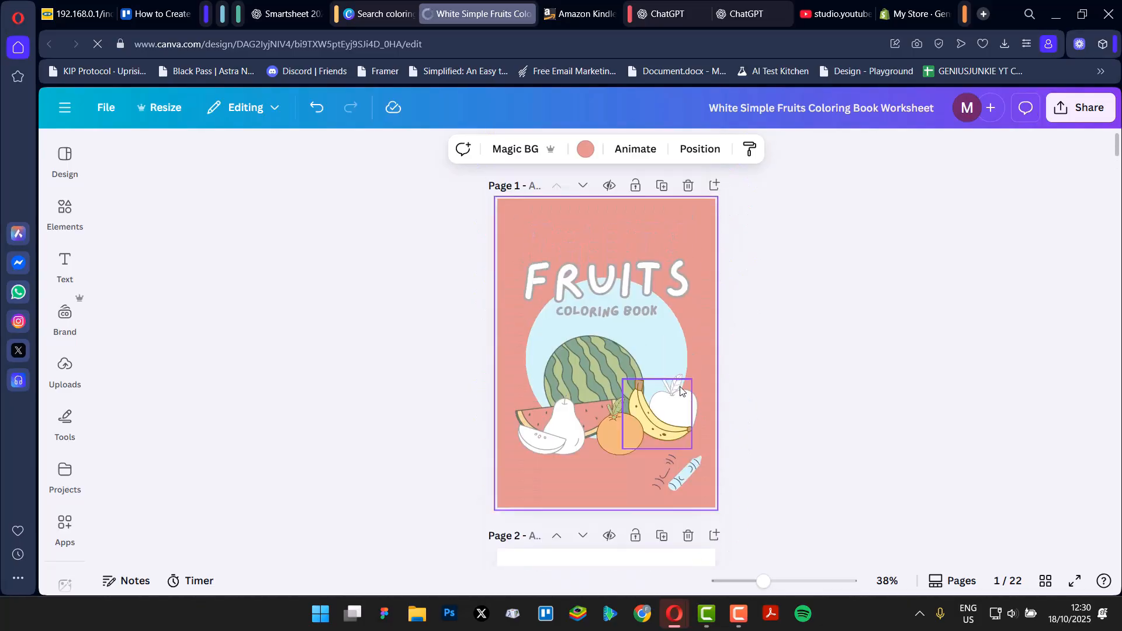
scroll(701, 340, down, 14)
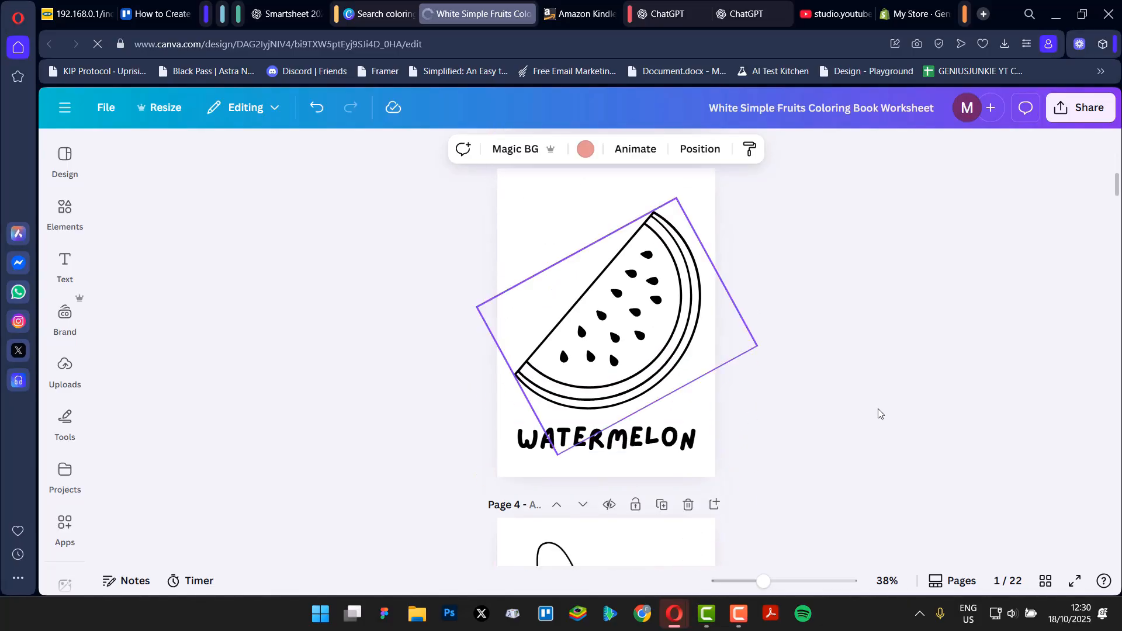
drag(1113, 231, 1103, 583)
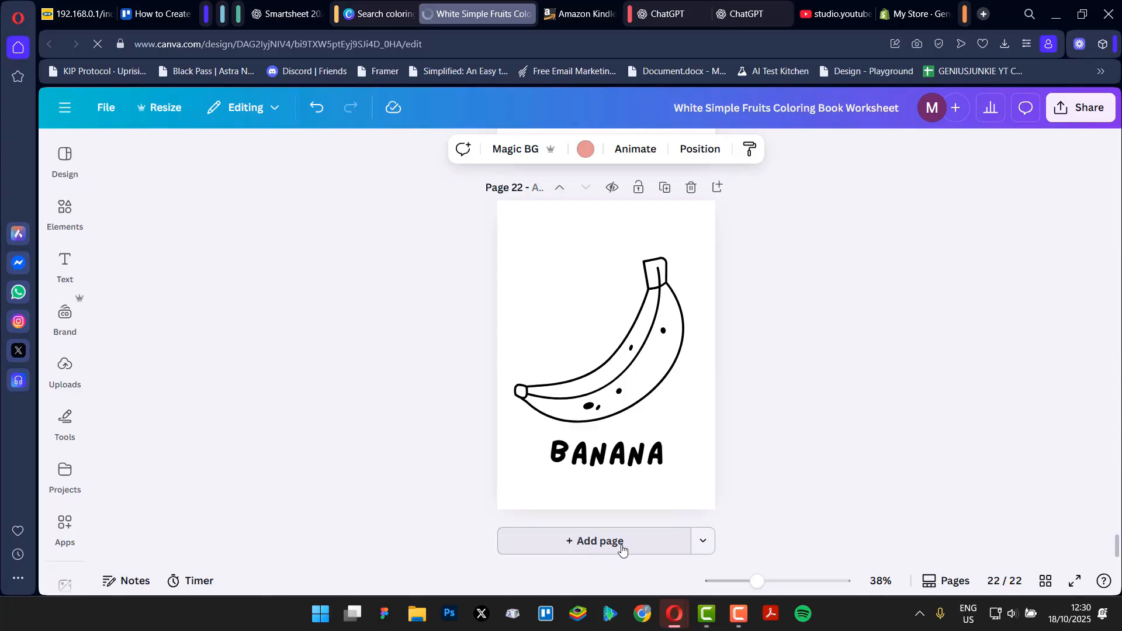
click(623, 548)
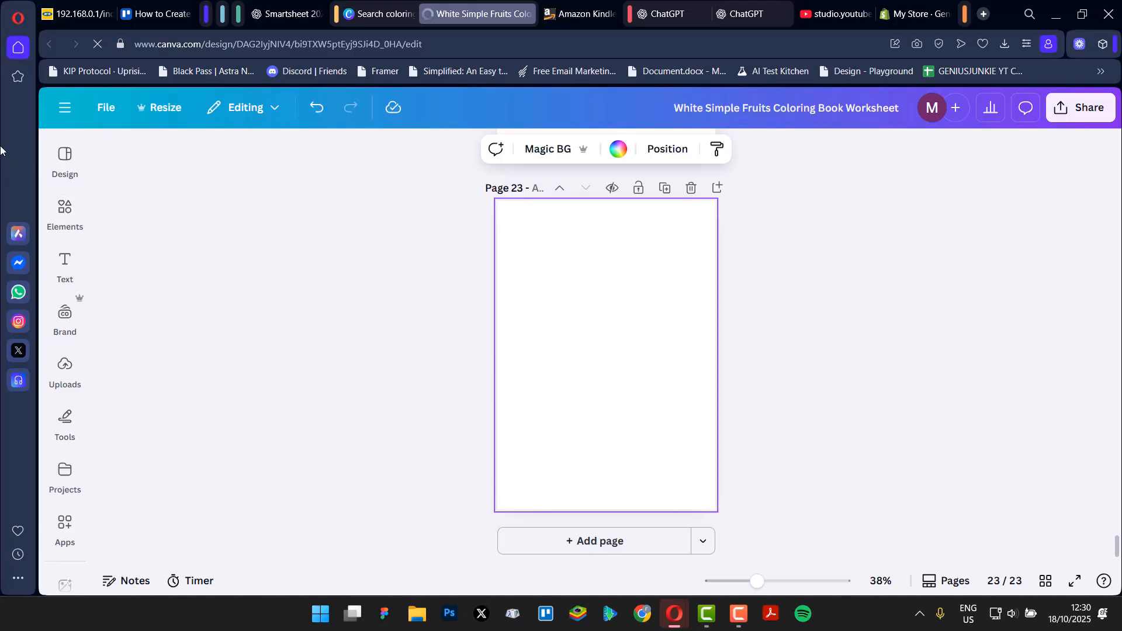
Search the design elements for "coloring page outline".
click(58, 217)
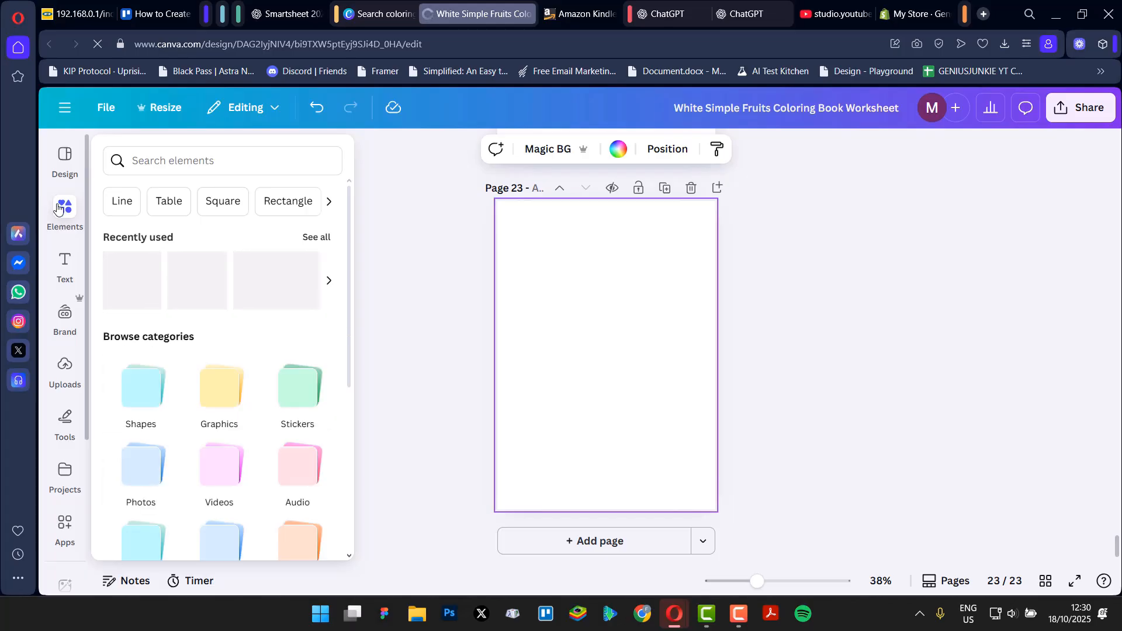
click(261, 152)
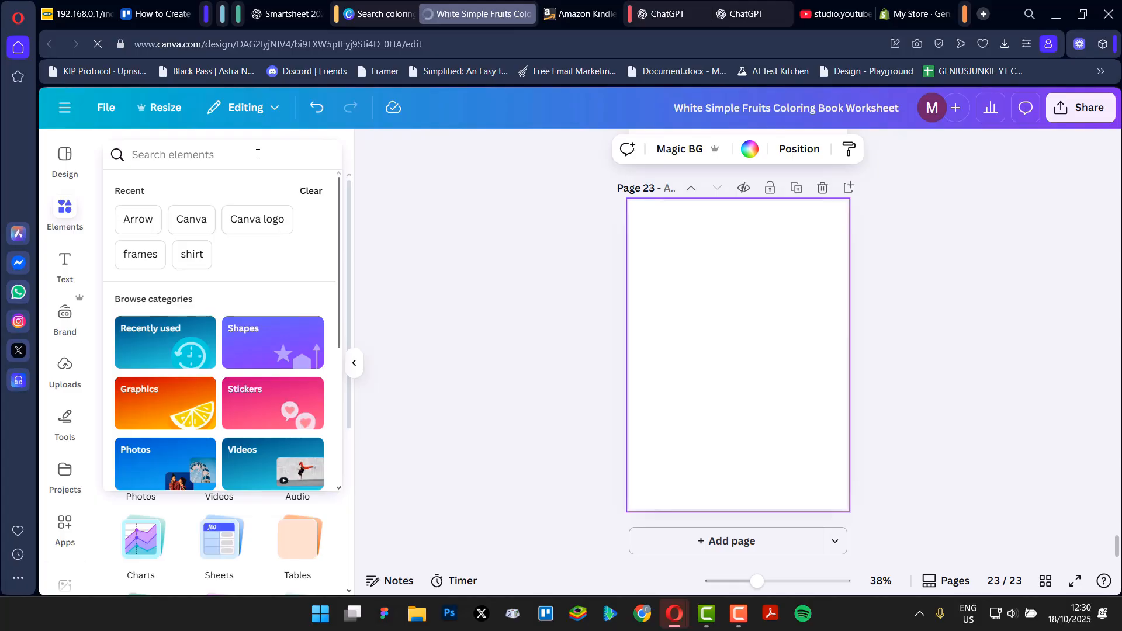
text(colo)
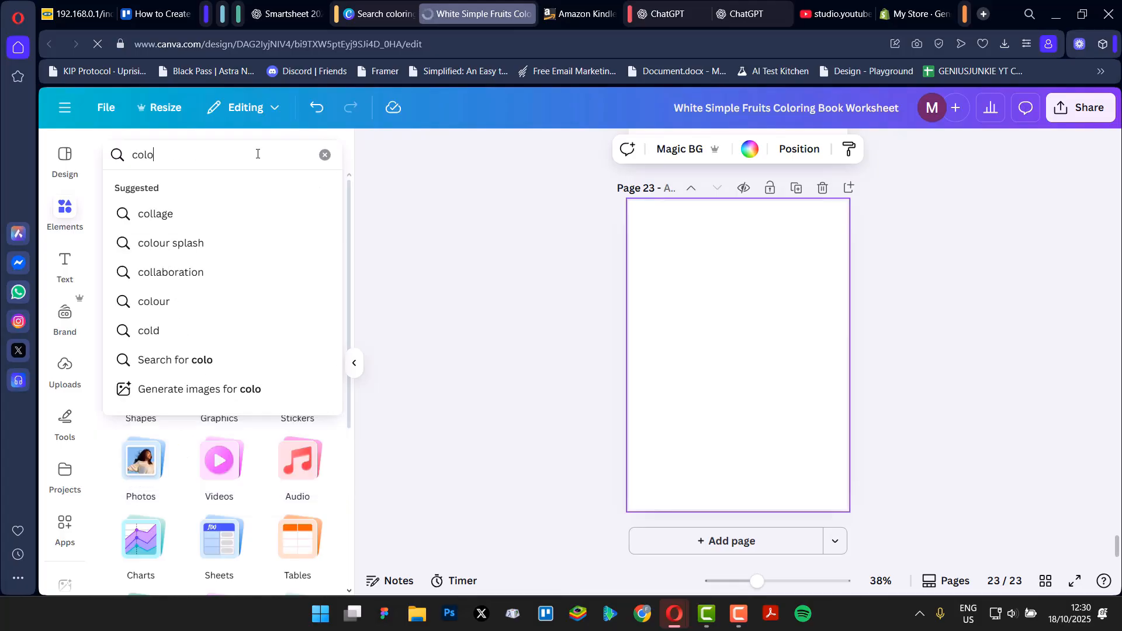
text(ring page outline)
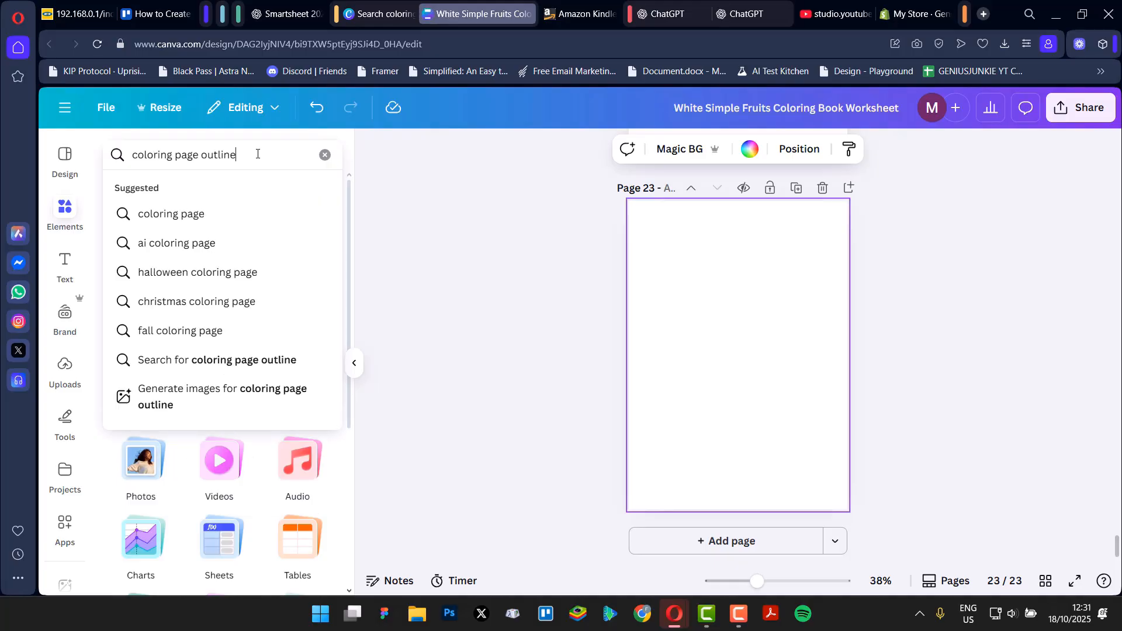
key(Return)
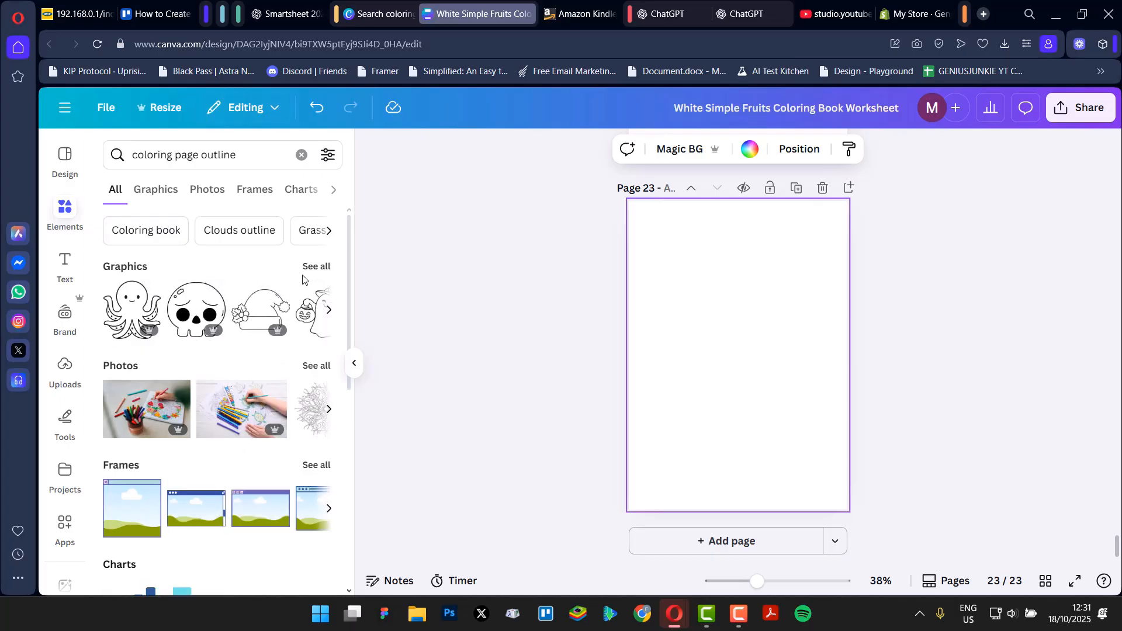
Insert the octopus outline graphic on the blank page, enlarge it to nearly the page width and centre it.
click(132, 309)
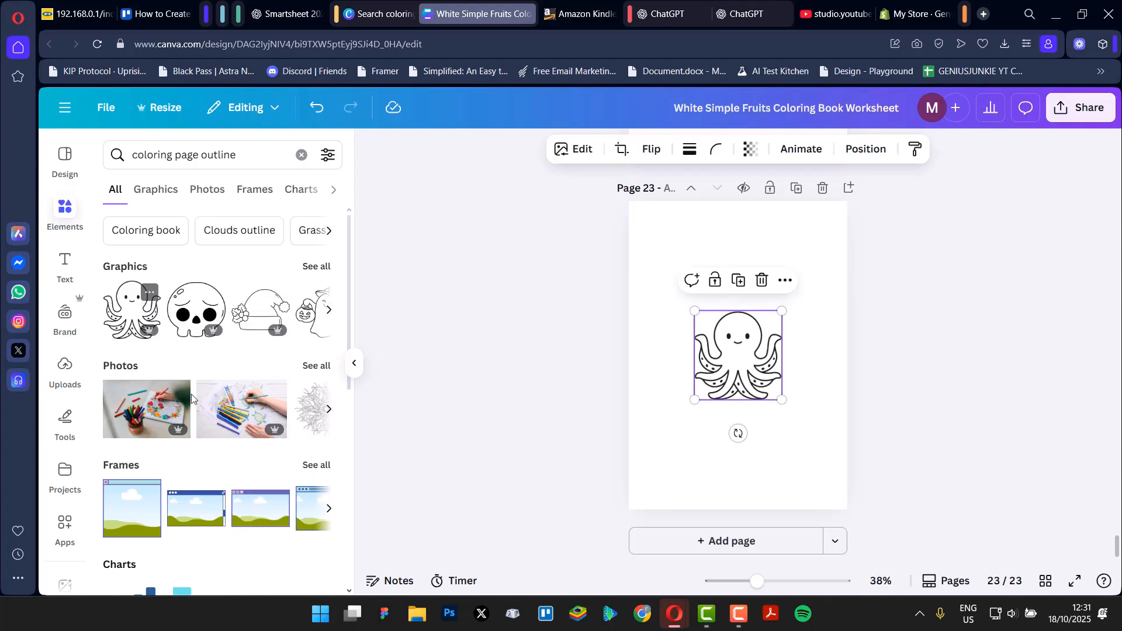
drag(782, 399, 836, 455)
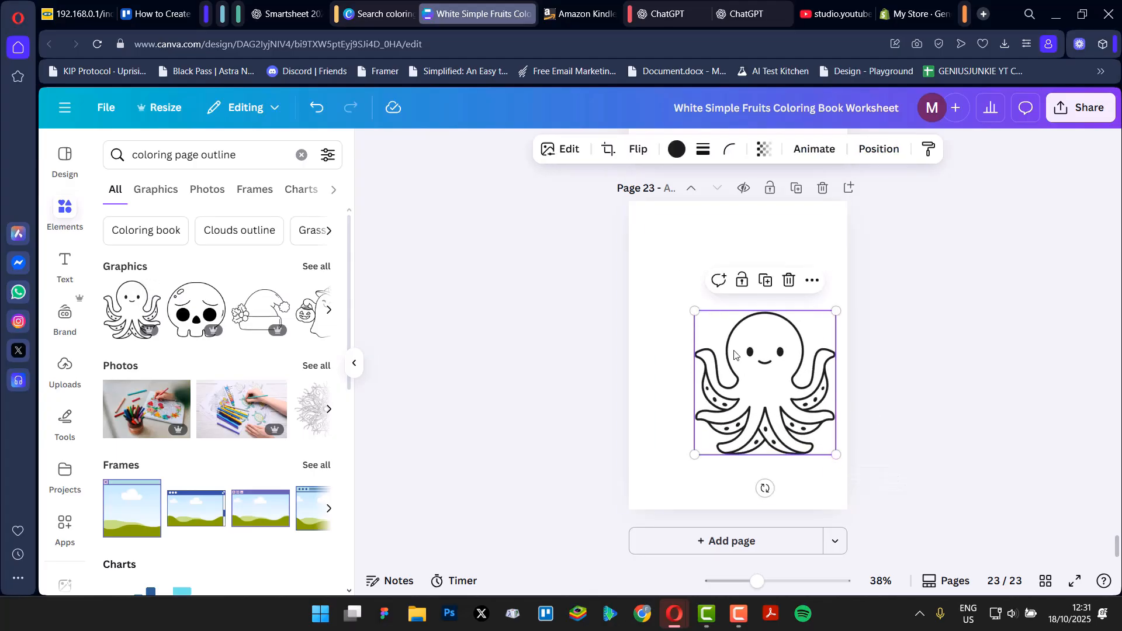
drag(694, 310, 649, 266)
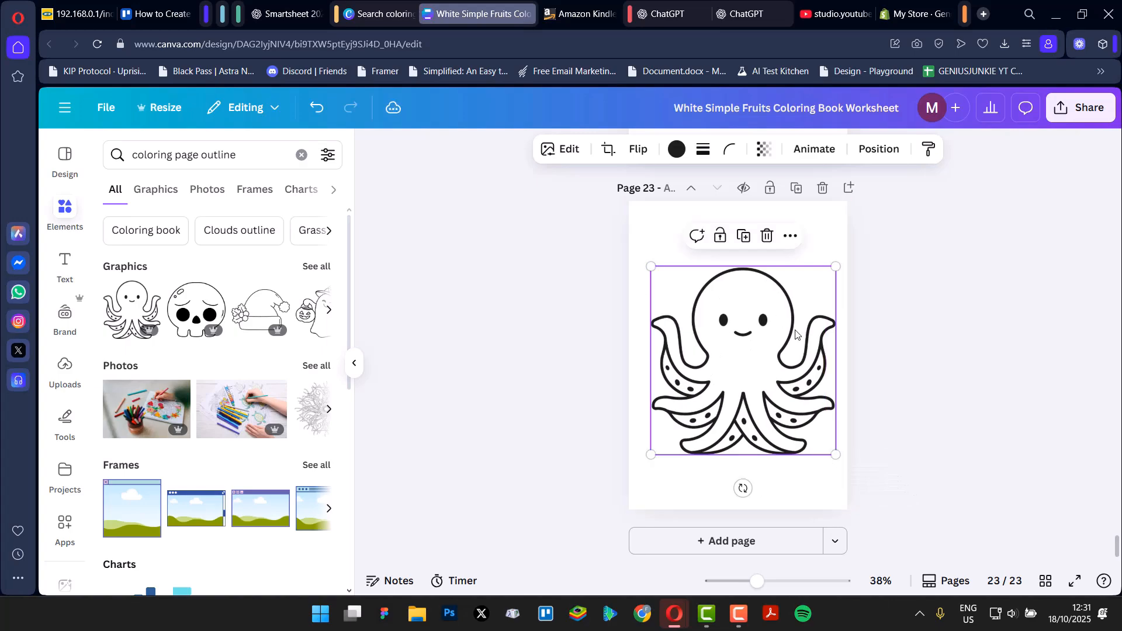
mouse_move(800, 323)
mouse_down()
mouse_move(778, 332)
mouse_move(790, 323)
mouse_up()
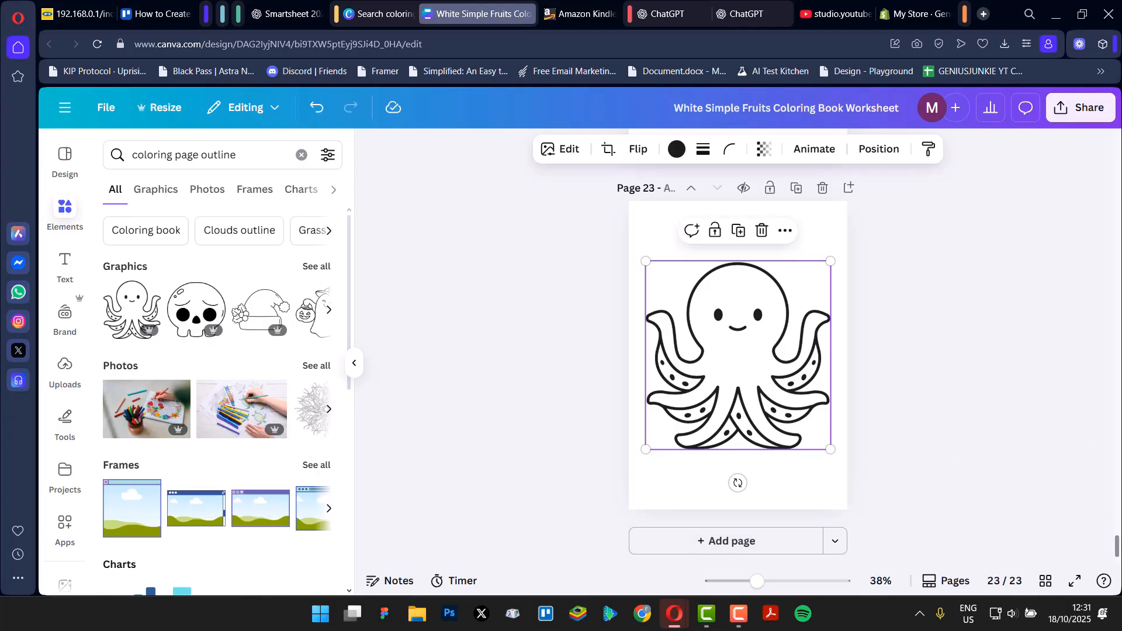
Look over the coloring book pages and the uploaded images, and collapse the side panel.
drag(1117, 552, 1055, 19)
drag(1087, 187, 1103, 562)
click(65, 378)
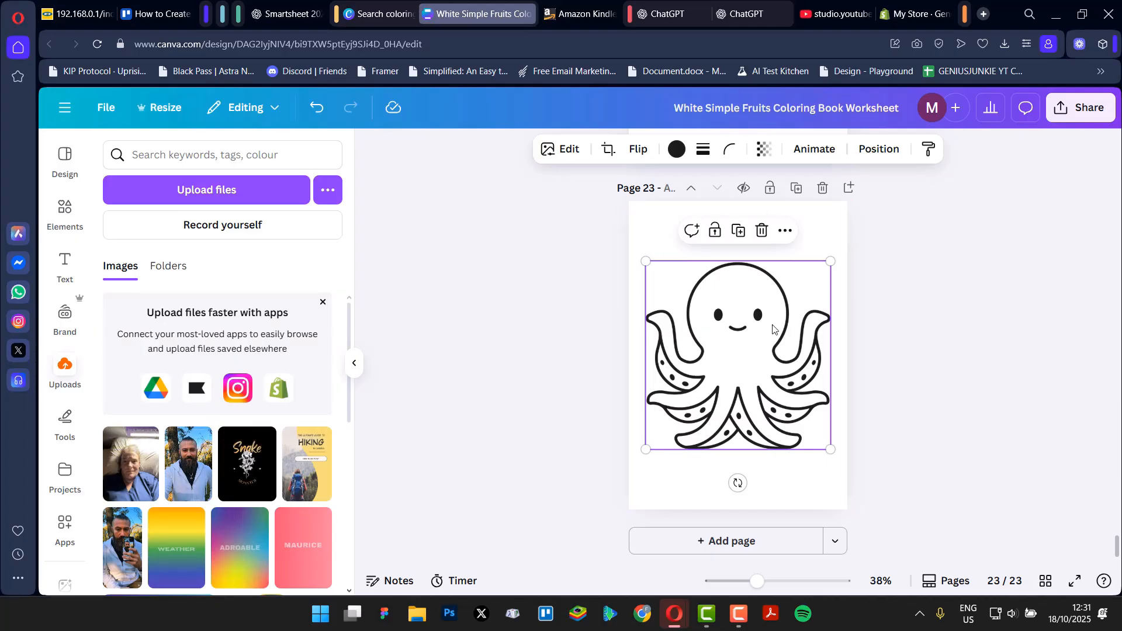
click(354, 365)
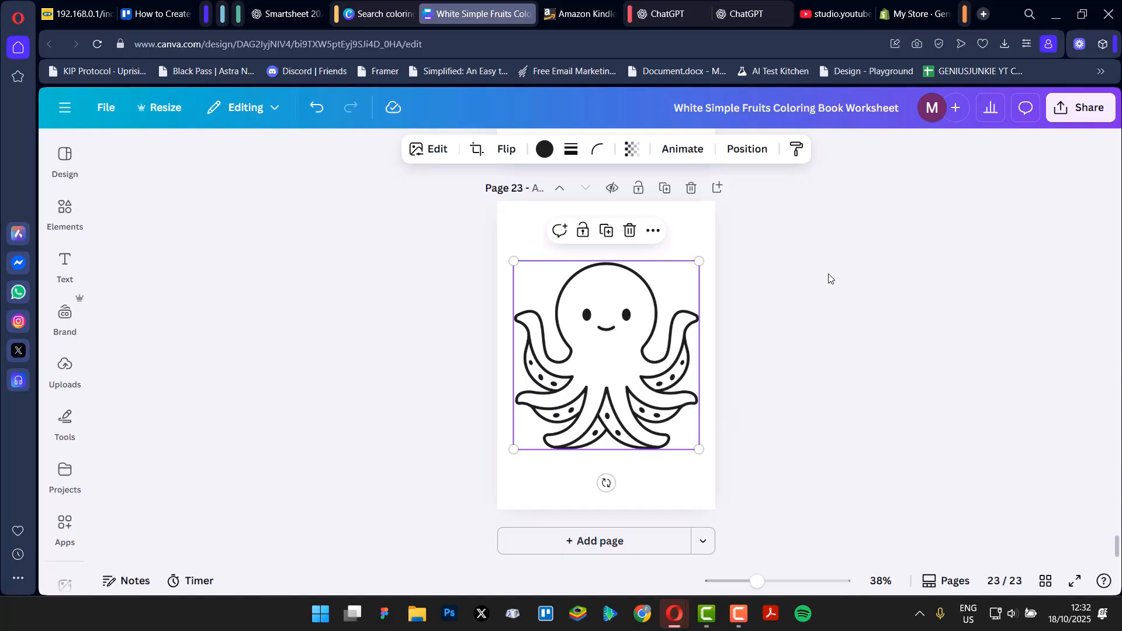
Download pages 1–23 of the coloring book as a PDF Standard file with Flatten PDF enabled.
click(1081, 107)
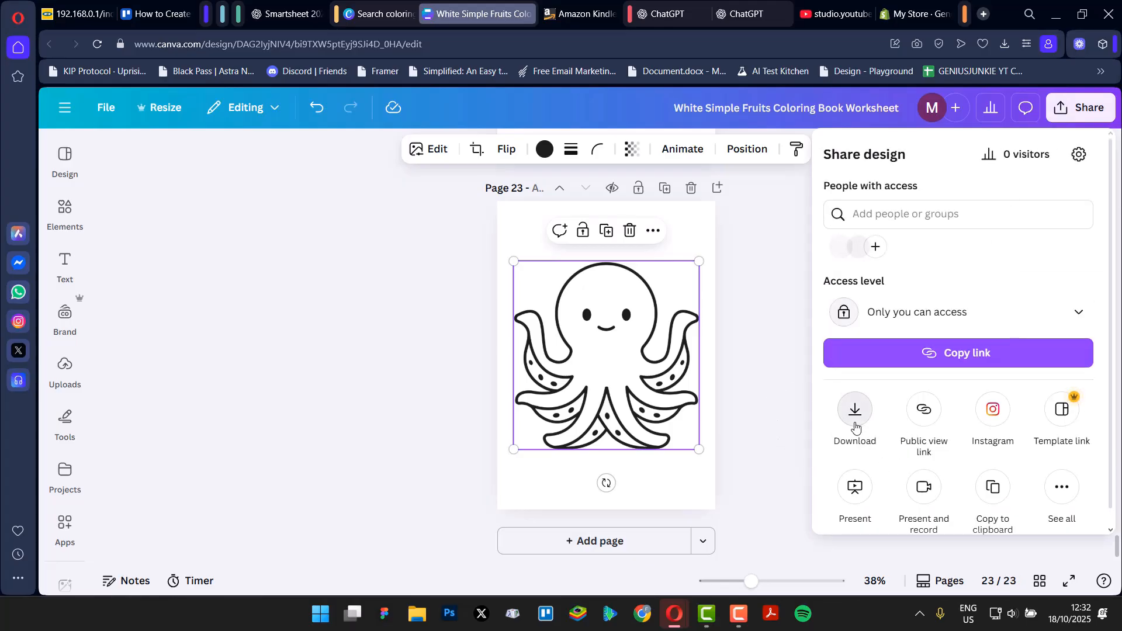
click(854, 423)
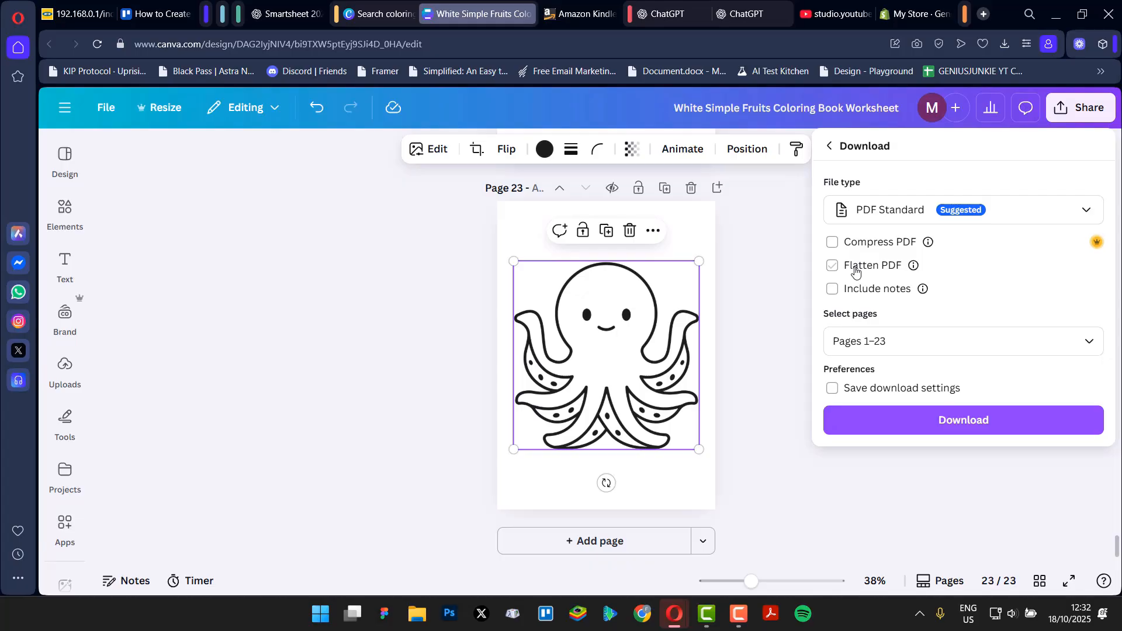
click(855, 270)
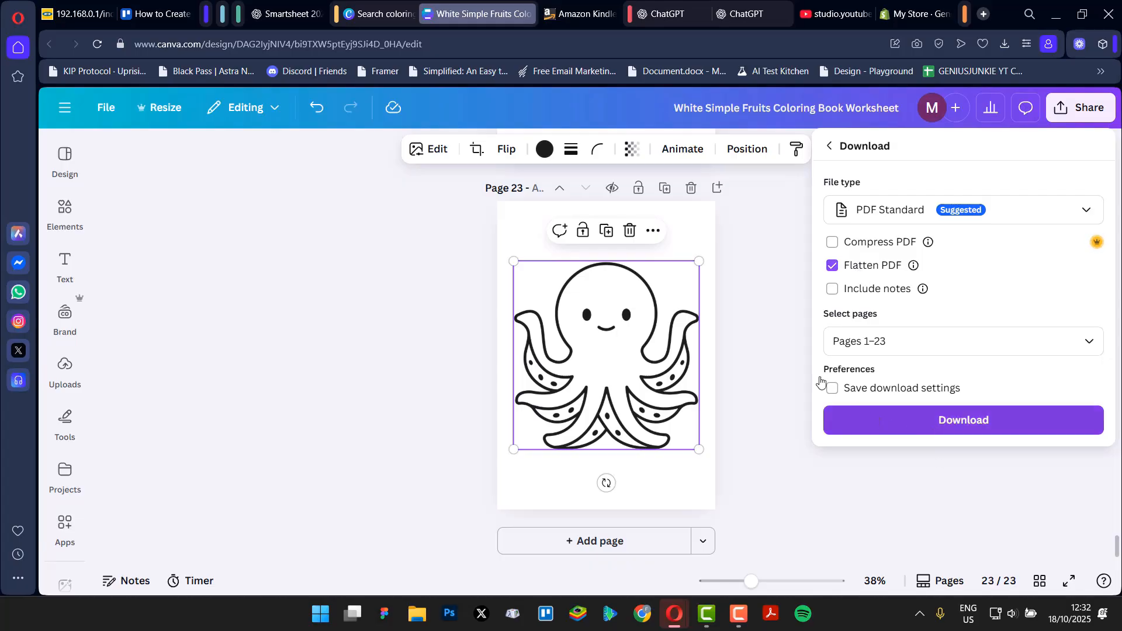
click(1011, 435)
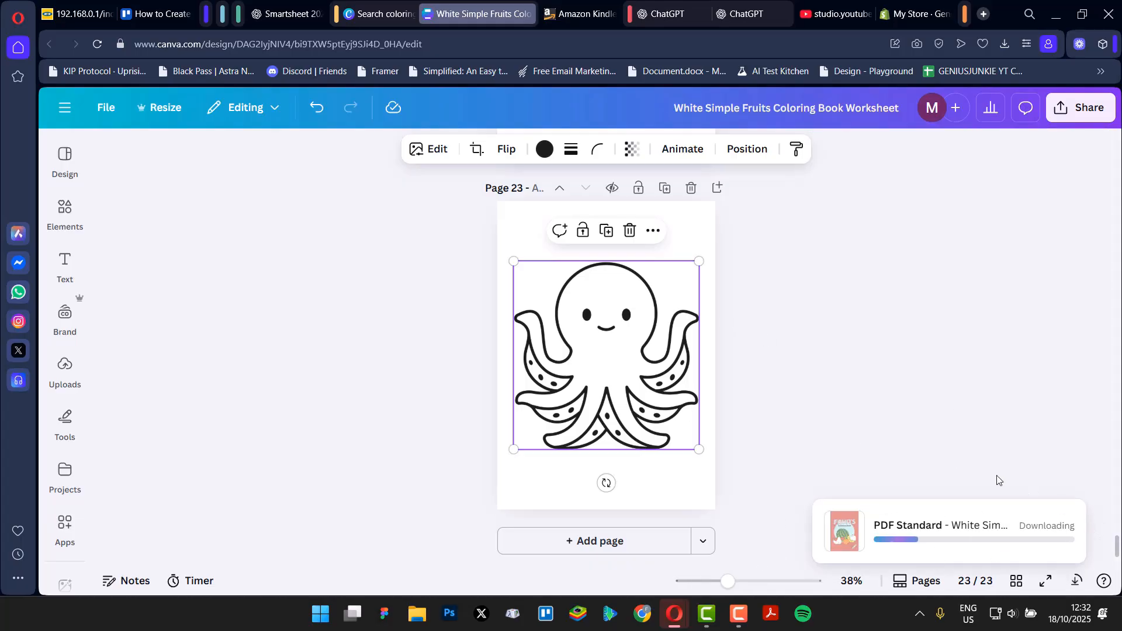
Switch to Amazon Kindle Direct Publishing and start a new paperback title after reviewing the available book formats.
click(559, 16)
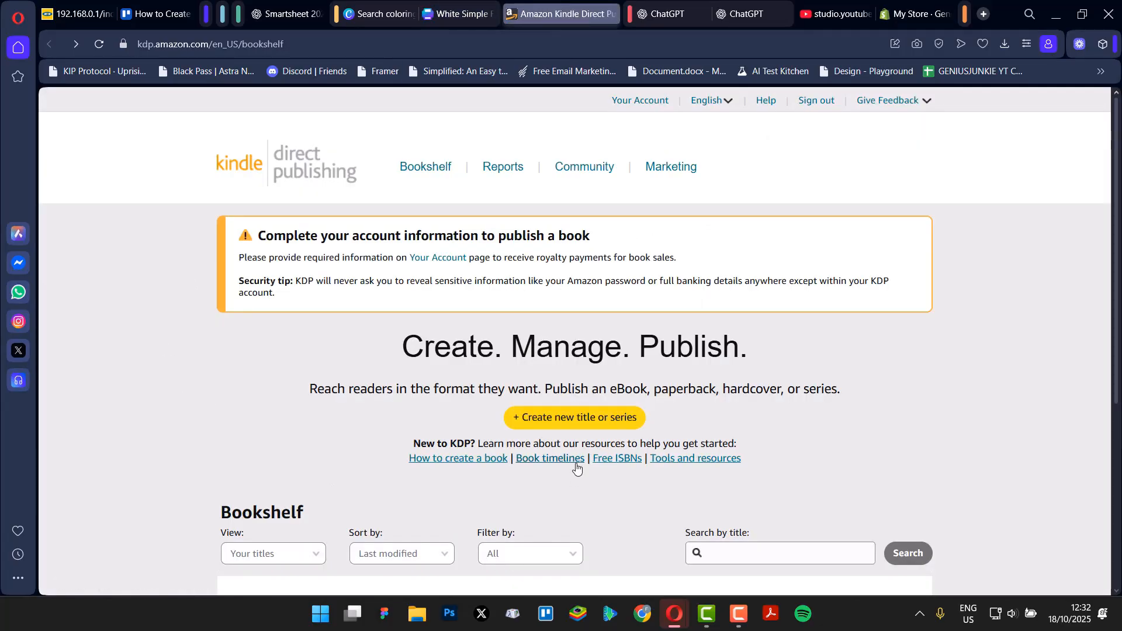
click(550, 427)
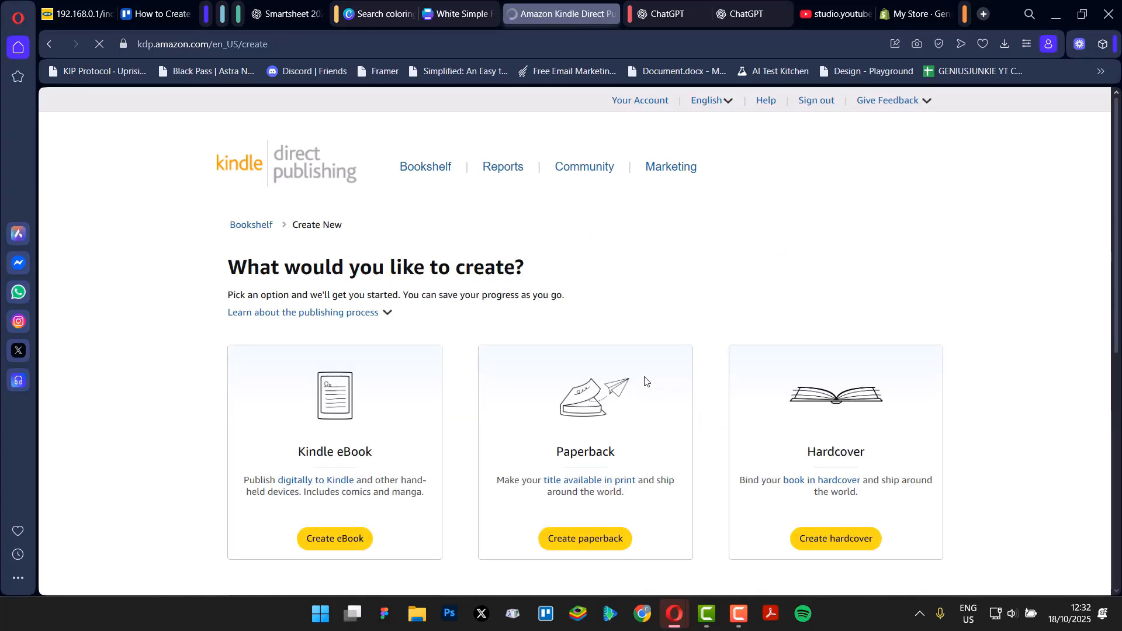
scroll(523, 394, down, 3)
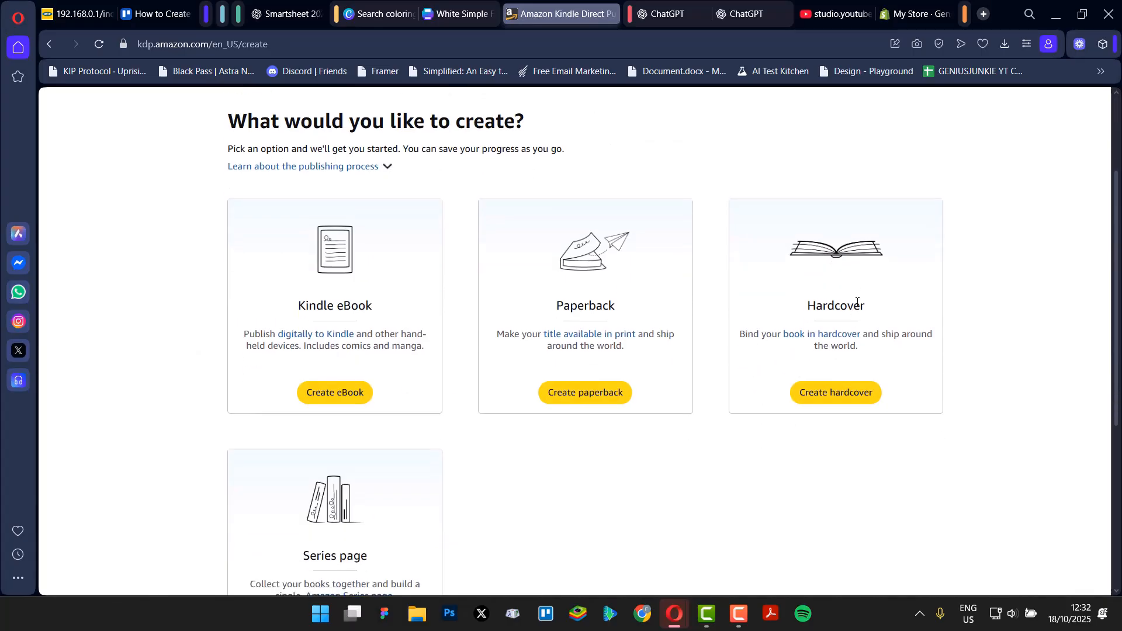
scroll(634, 403, down, 2)
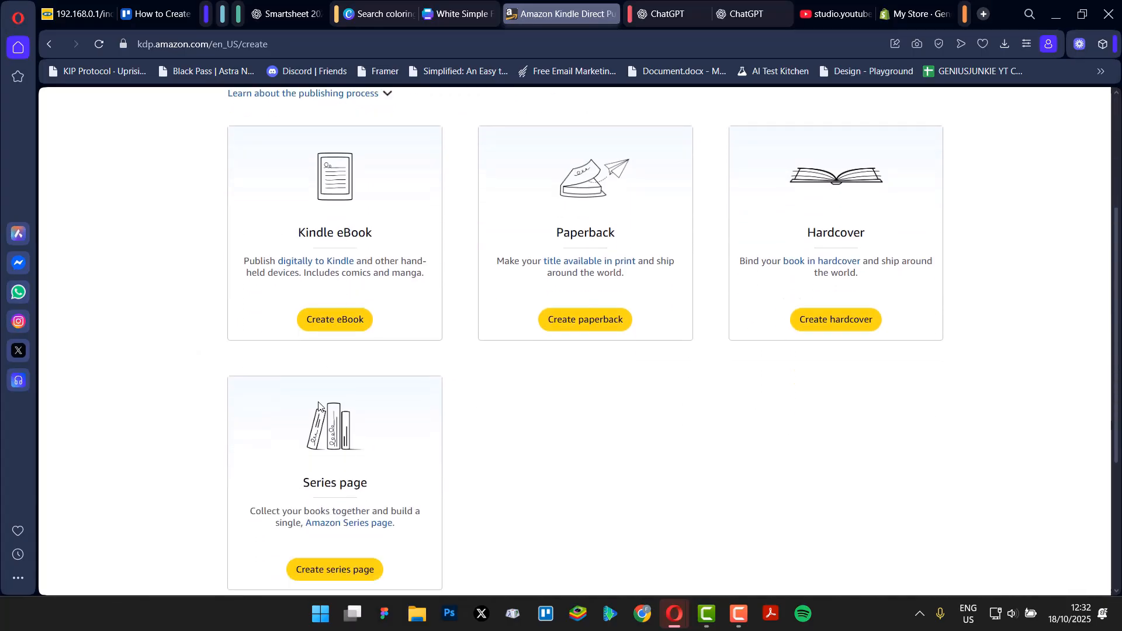
scroll(634, 409, down, 1)
scroll(393, 459, up, 5)
scroll(898, 466, down, 2)
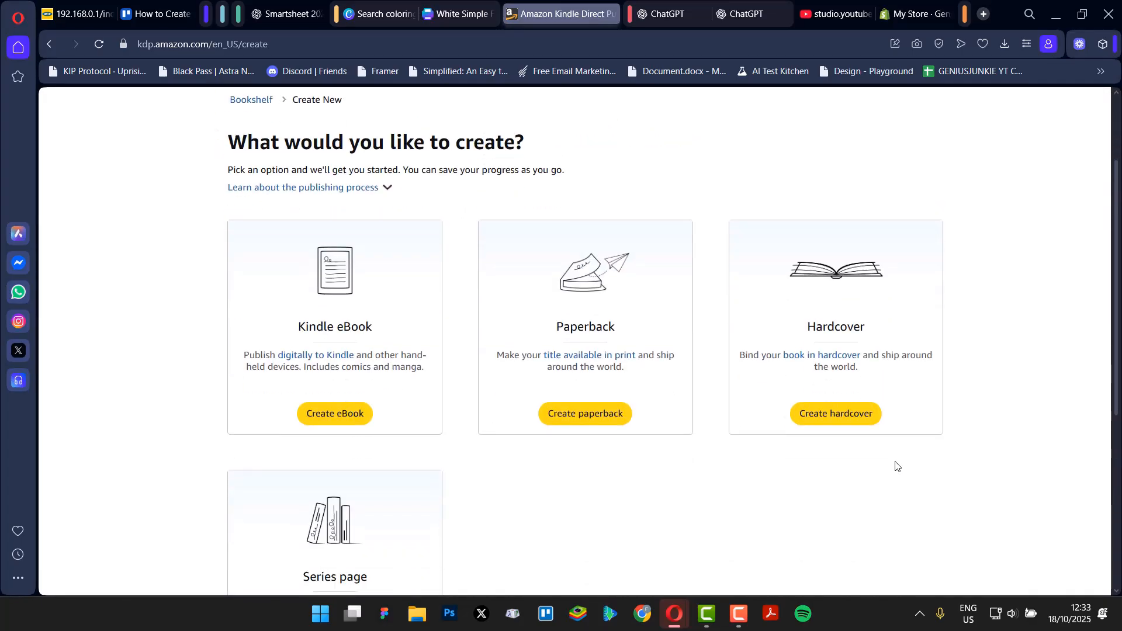
scroll(567, 429, down, 5)
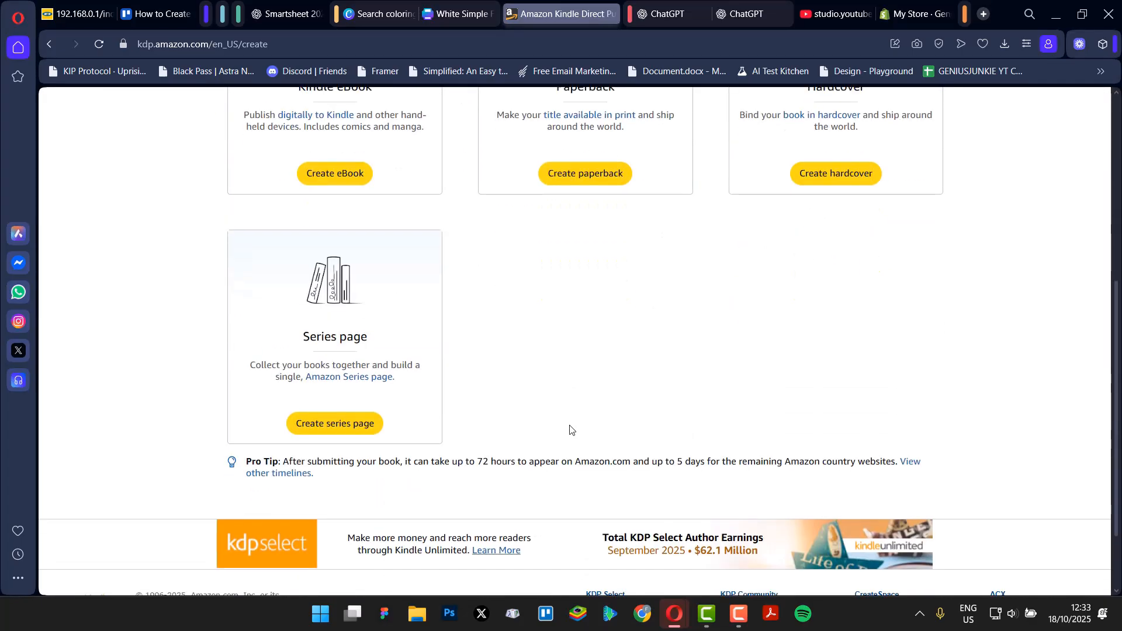
scroll(570, 430, up, 5)
click(597, 393)
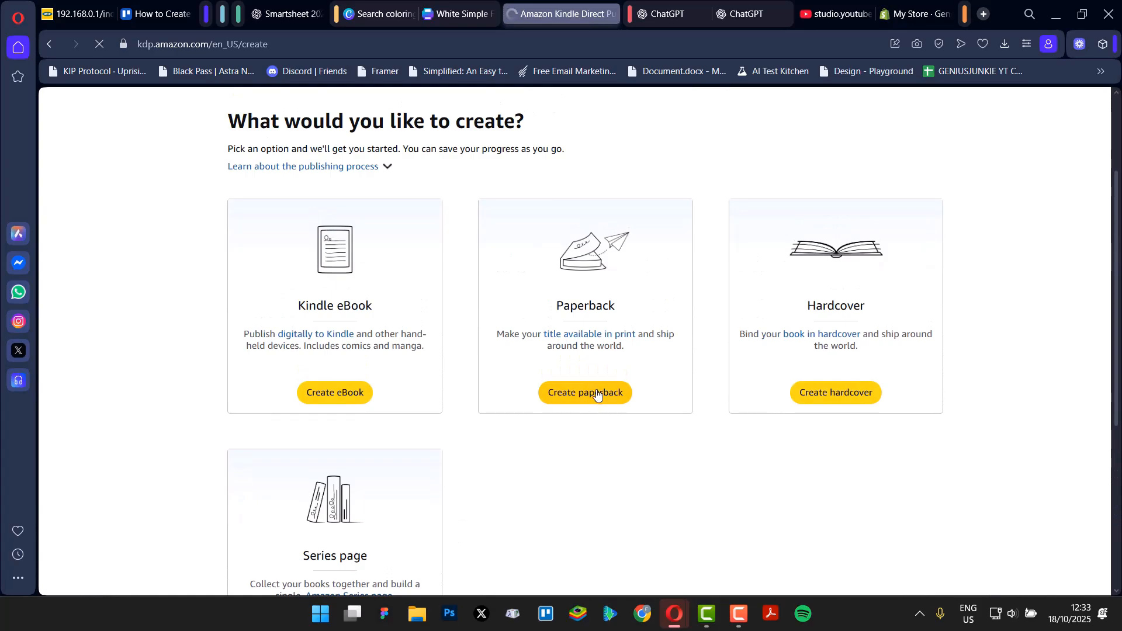
click(580, 393)
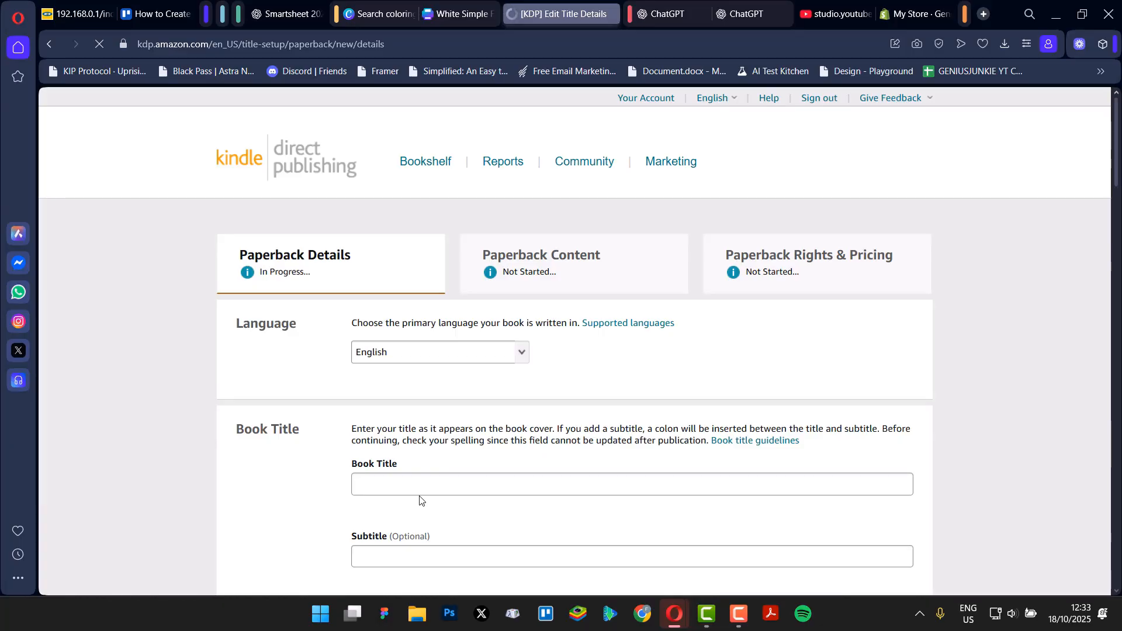
Examine the Paperback Details form, including the language, book title, series, edition number, author, contributors and description sections.
scroll(419, 500, down, 15)
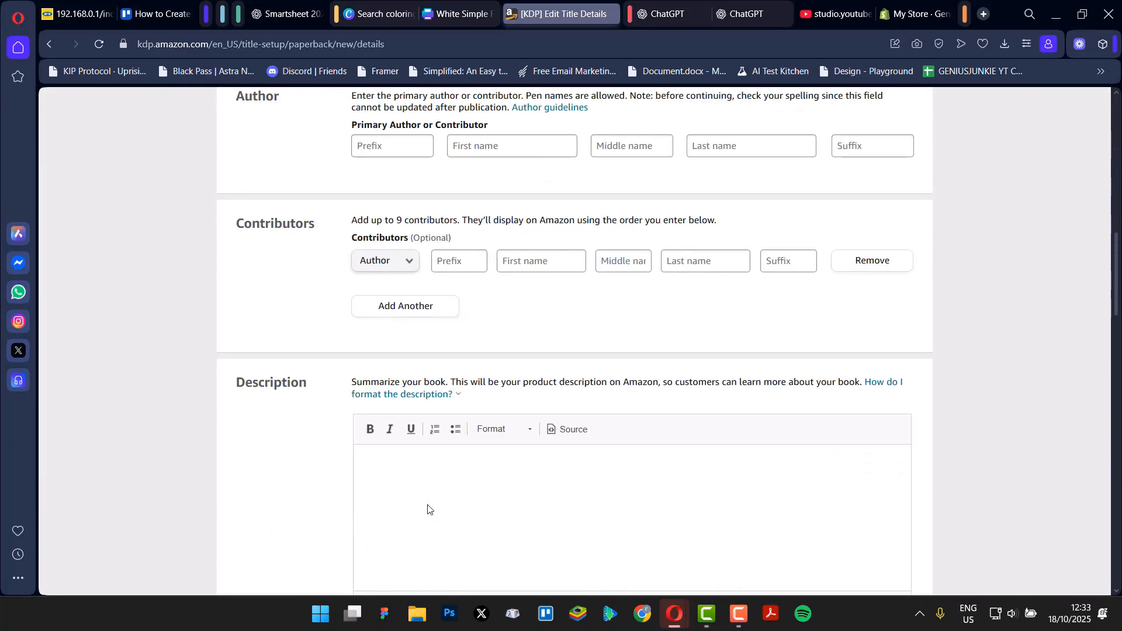
scroll(428, 509, down, 3)
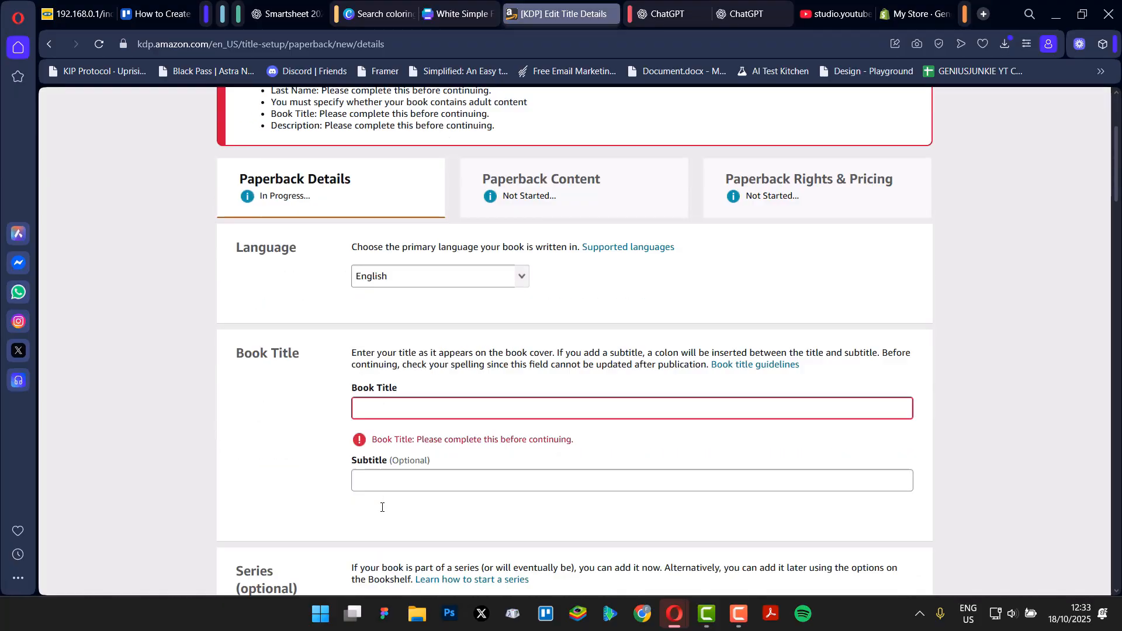
scroll(384, 507, down, 3)
scroll(401, 475, up, 6)
scroll(328, 432, down, 4)
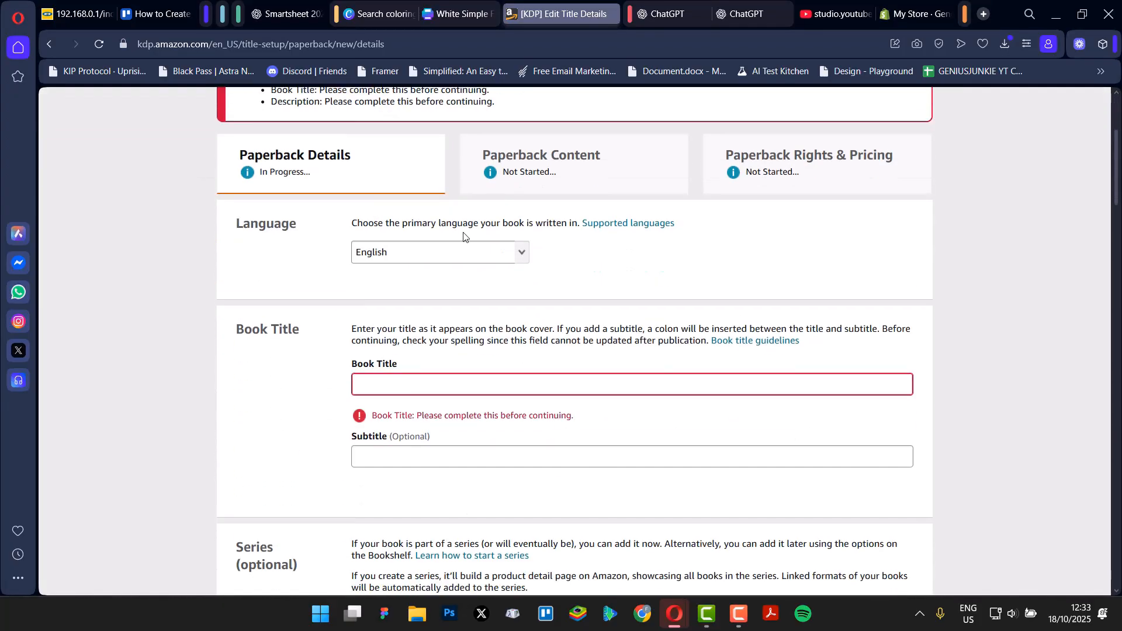
scroll(304, 374, up, 2)
scroll(286, 328, down, 2)
scroll(280, 351, down, 15)
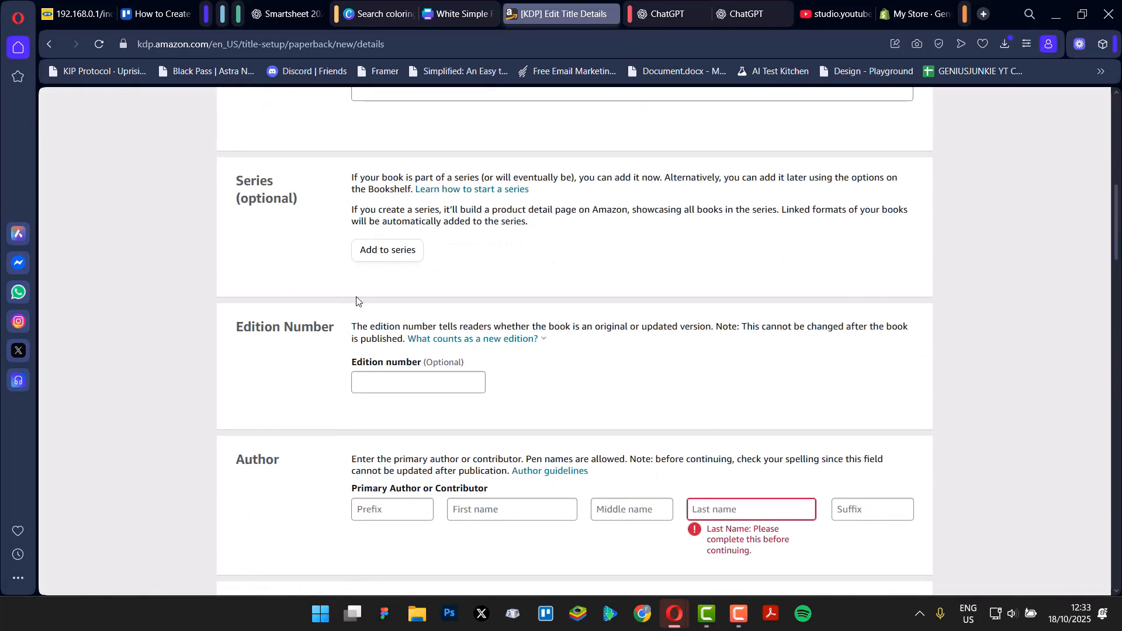
scroll(892, 401, up, 20)
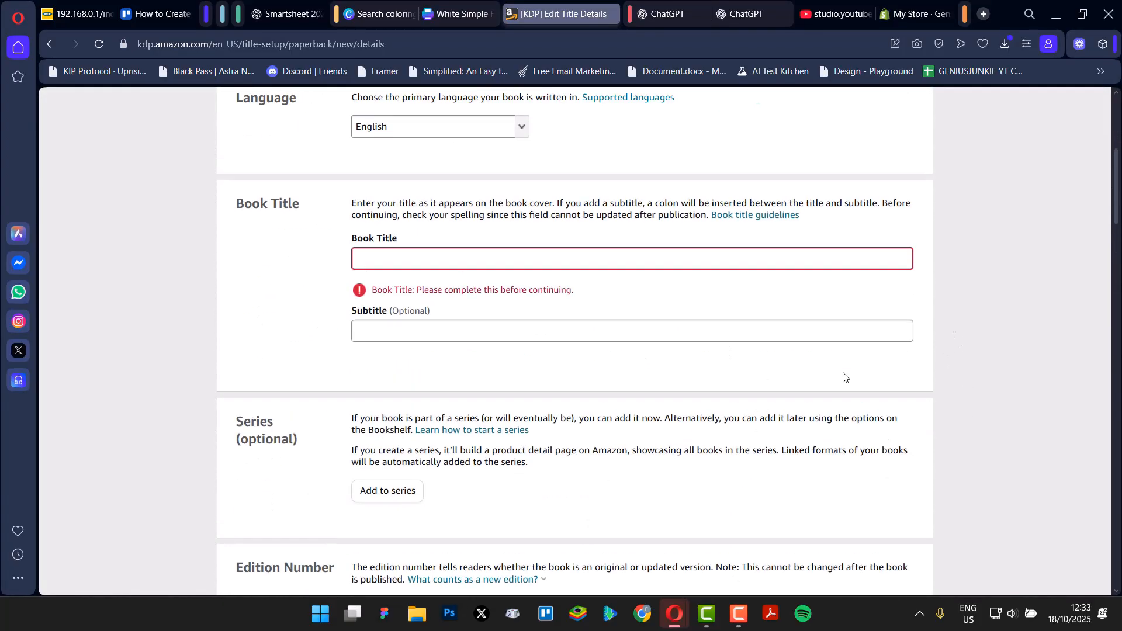